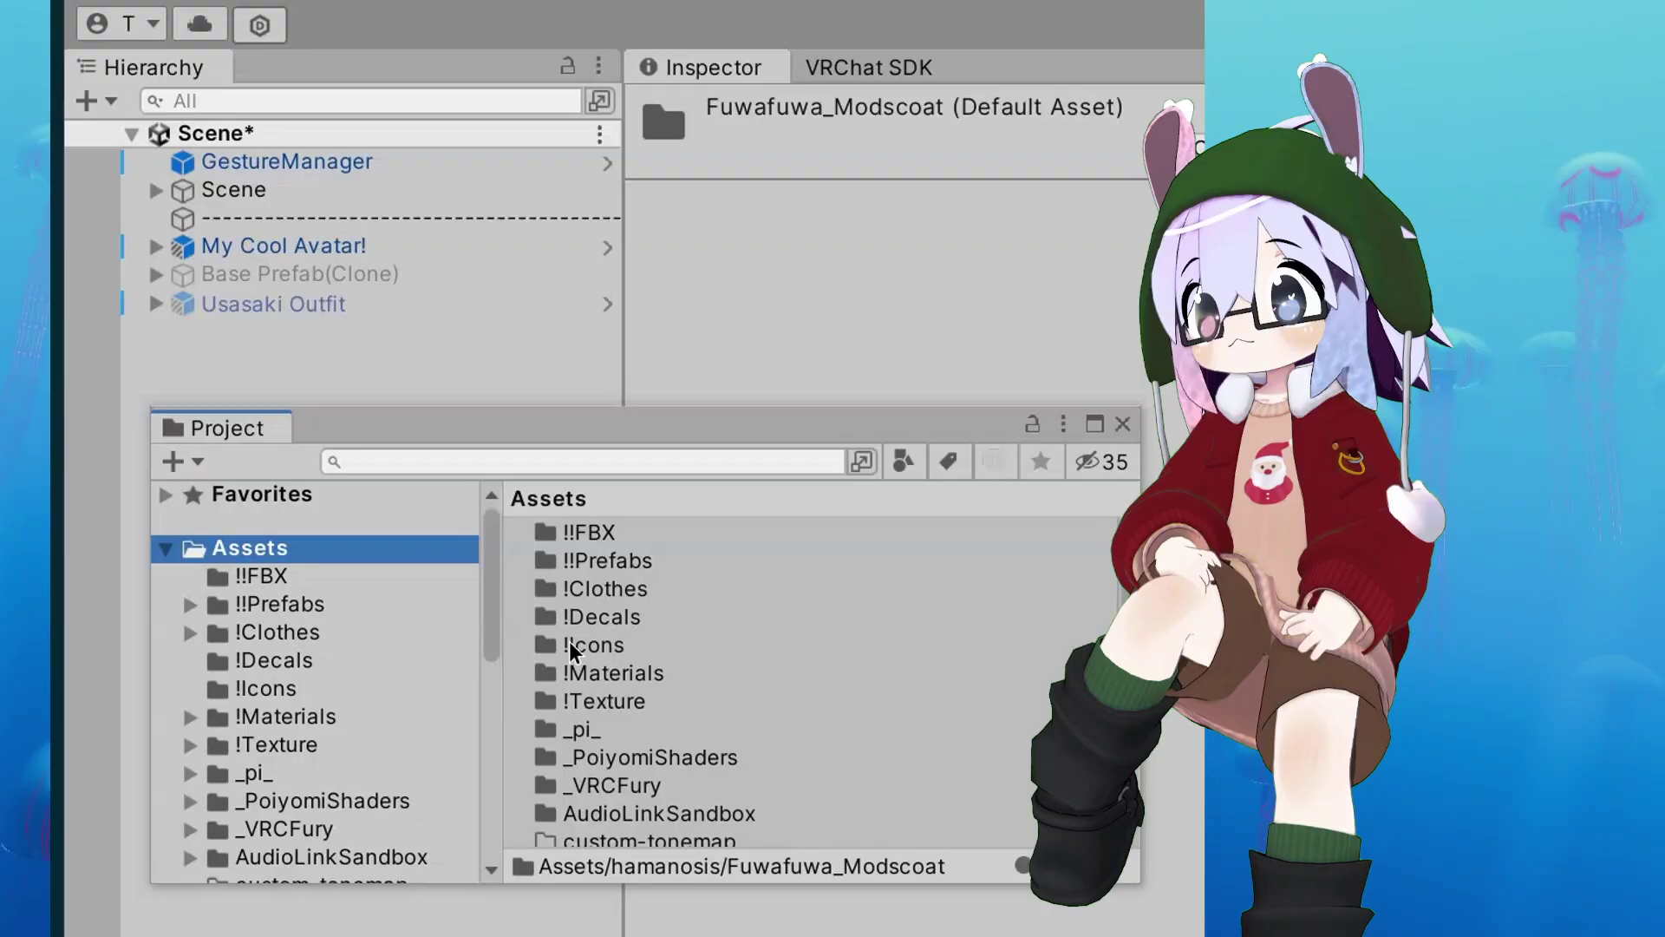
# Find the DepthGet prefab in the Project and drop it onto My Cool Avatar.
pyautogui.click(462, 455)
pyautogui.write('depthget')
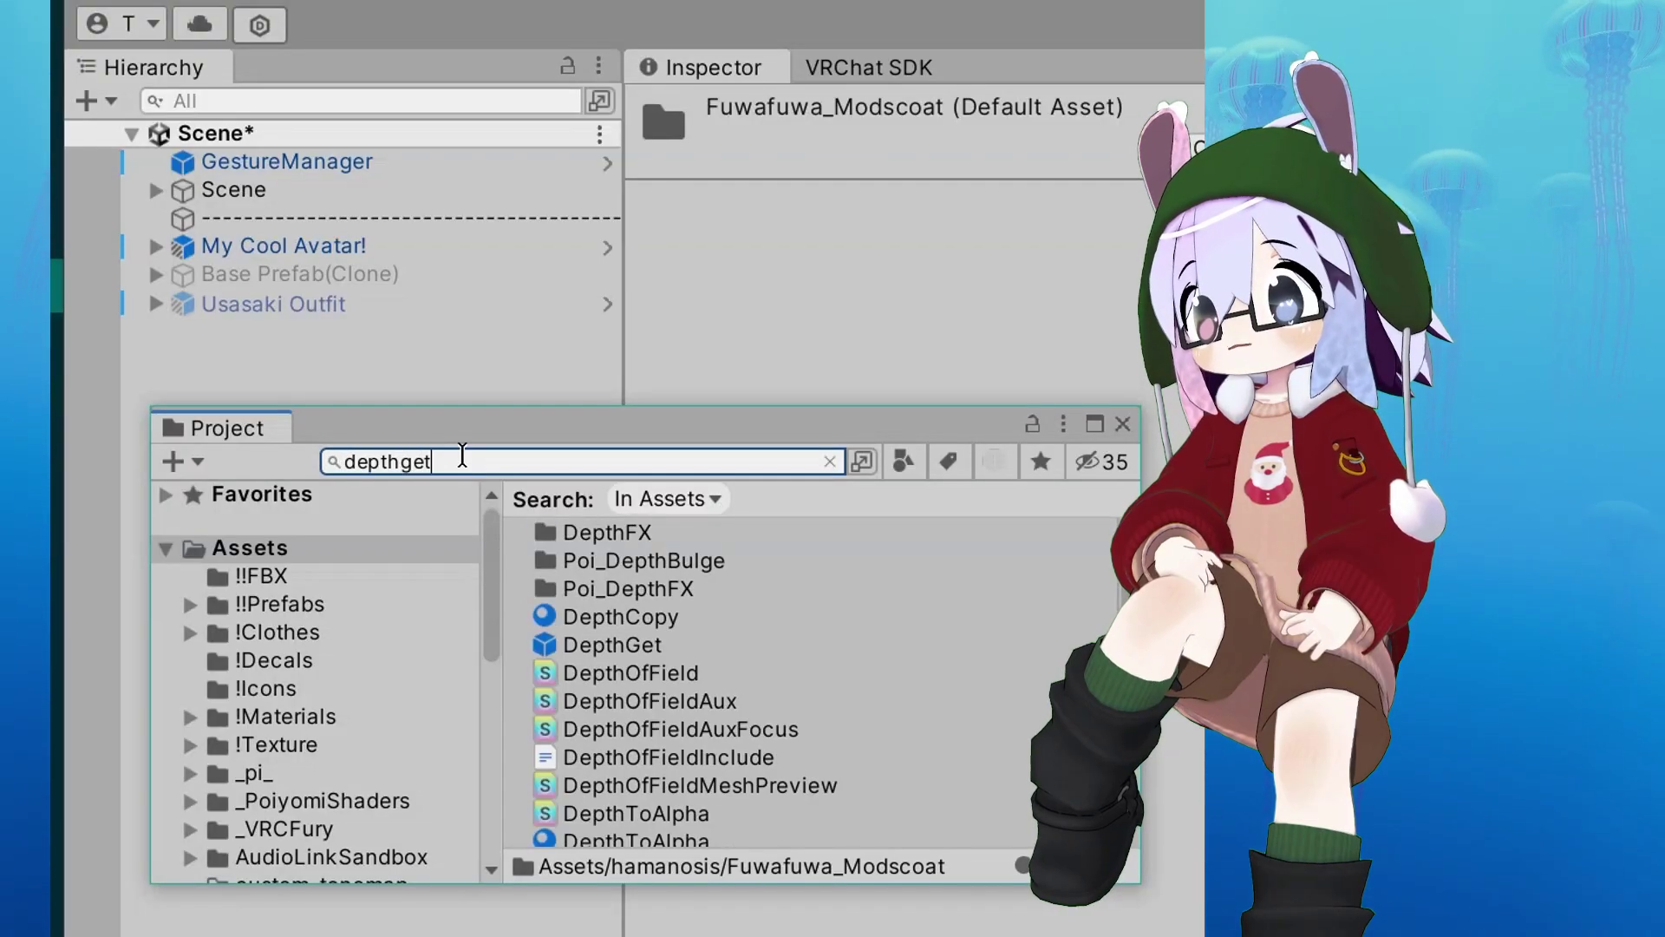
pyautogui.moveTo(599, 532); pyautogui.dragTo(269, 256)
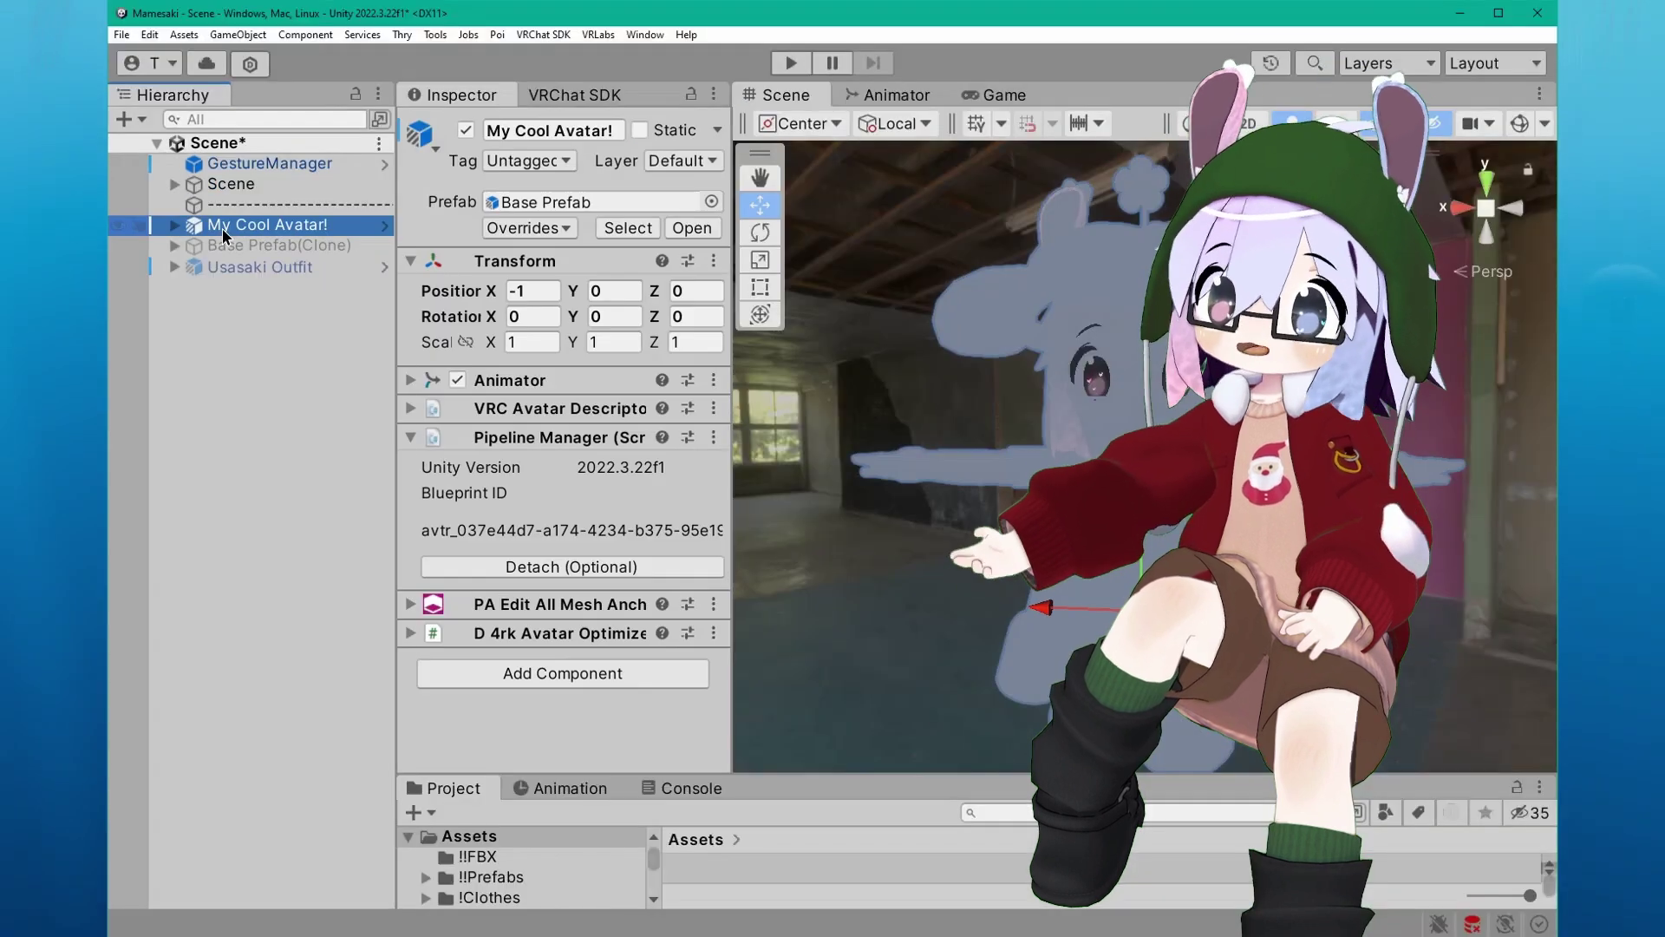
# In CrossEditor, enable Screen Space Ambient Occlusion and mark its Animatable Toggle as animated.
pyautogui.rightClick(223, 235)
pyautogui.moveTo(294, 544)
pyautogui.click(521, 601)
pyautogui.scroll(-5, 319, 553)
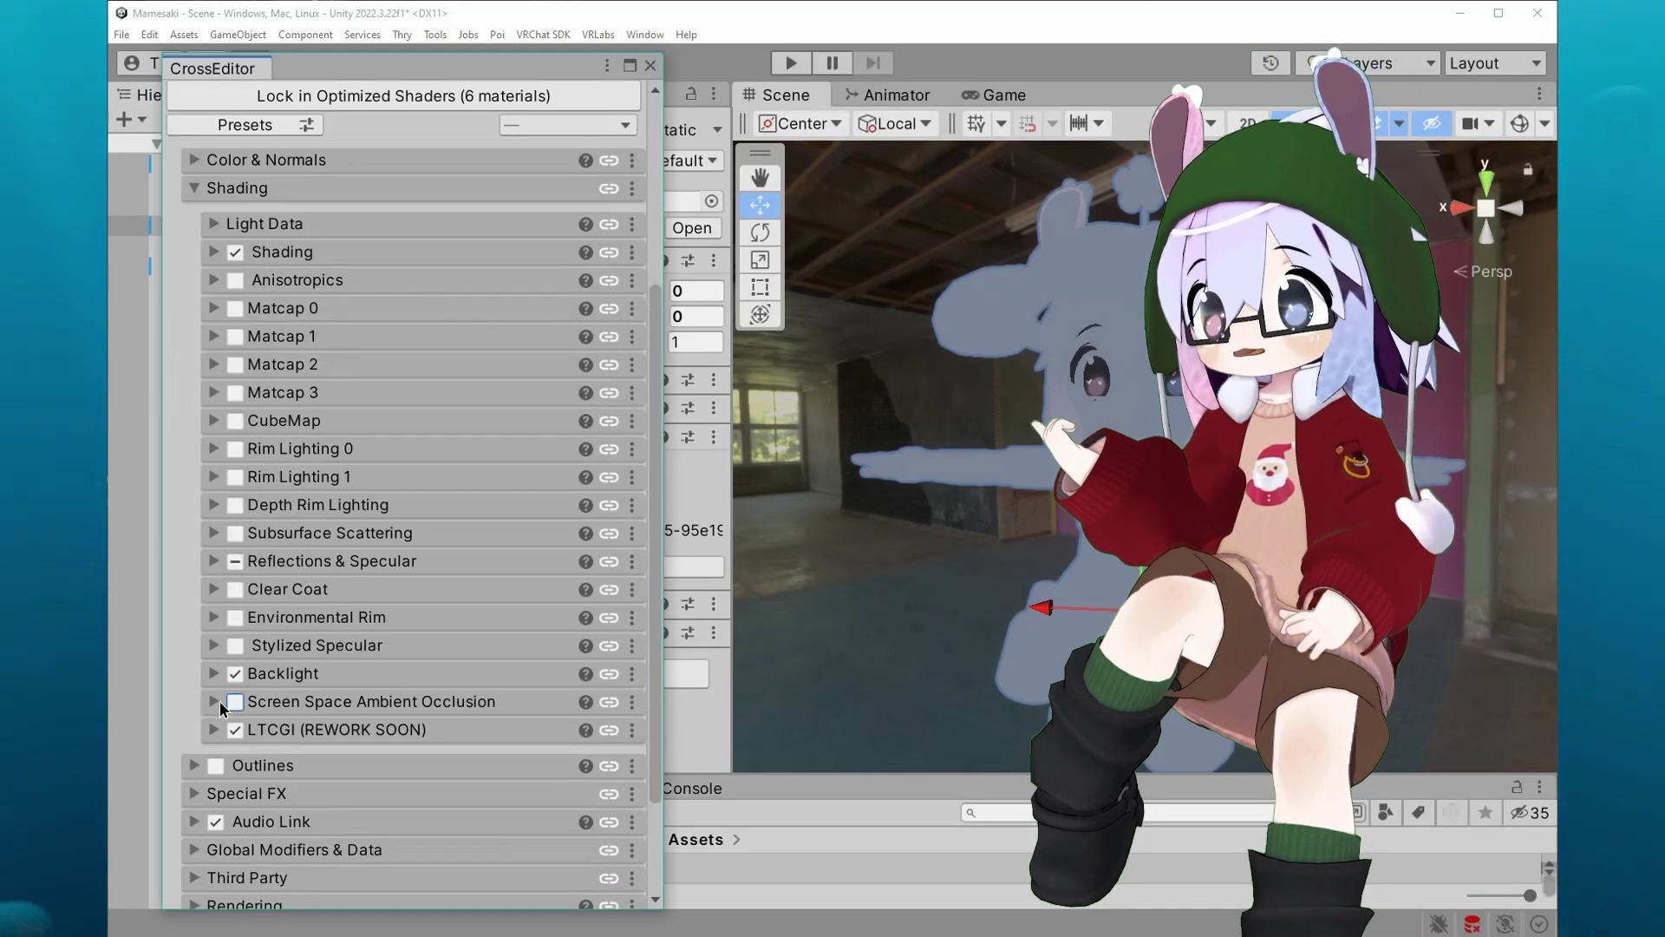
pyautogui.click(364, 695)
pyautogui.scroll(-4, 405, 607)
pyautogui.rightClick(253, 563)
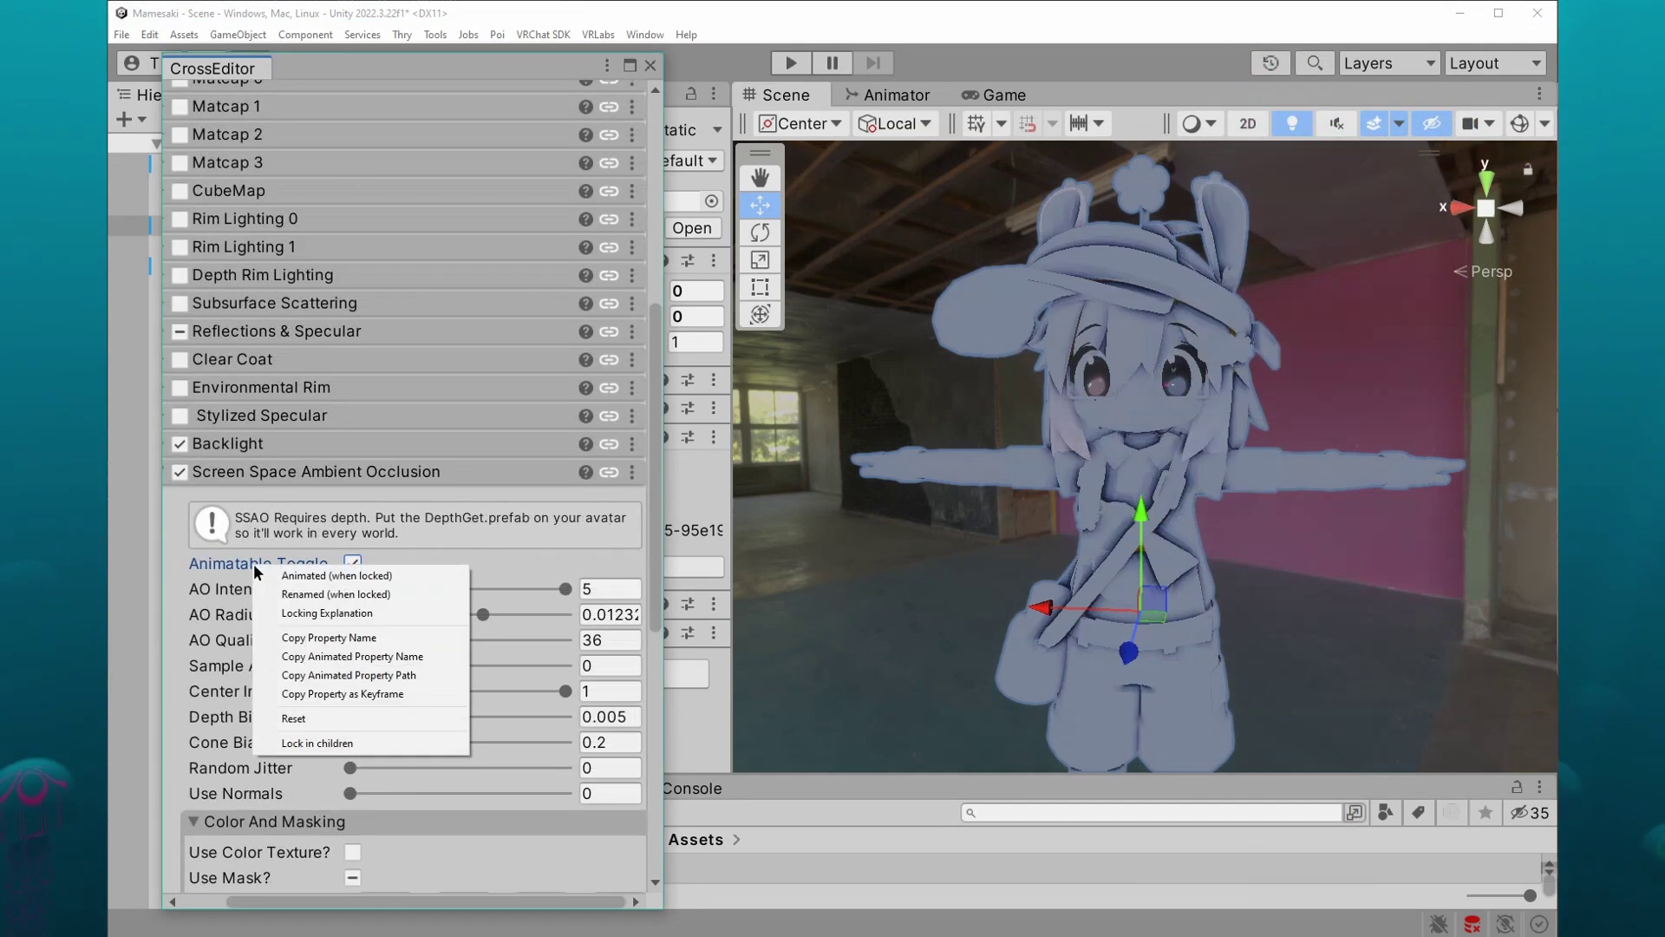
pyautogui.click(274, 578)
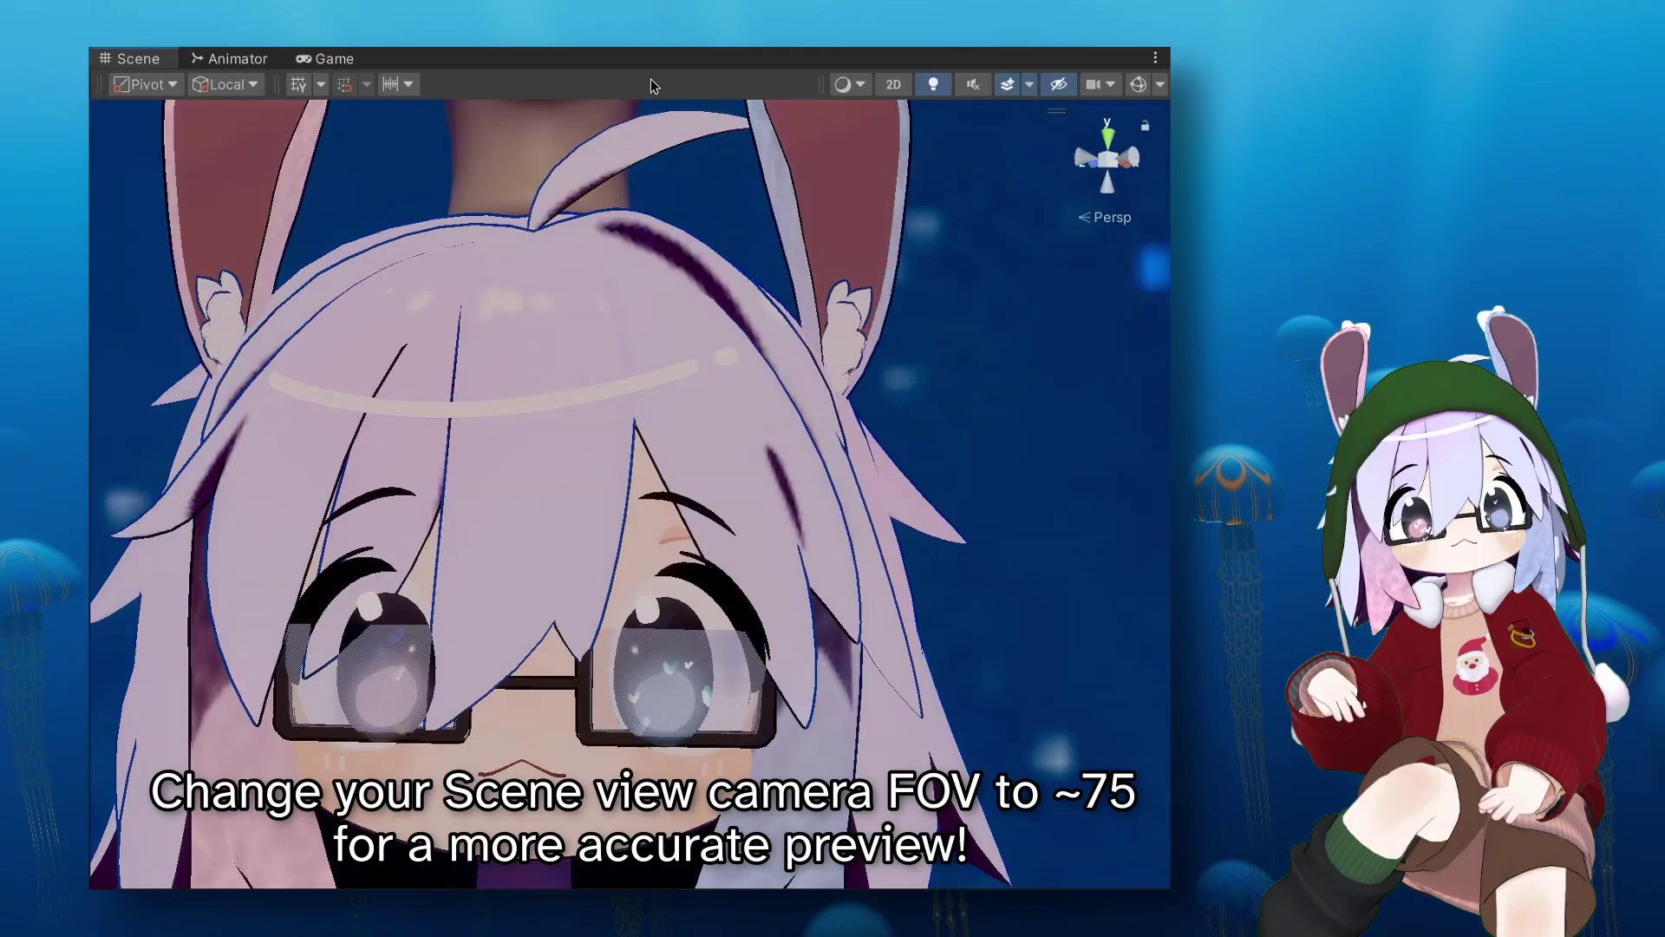
# Widen the scene camera's field of view and raise AO Intensity to 5.
pyautogui.click(1138, 84)
pyautogui.click(991, 130)
pyautogui.moveTo(991, 130); pyautogui.dragTo(1053, 159)
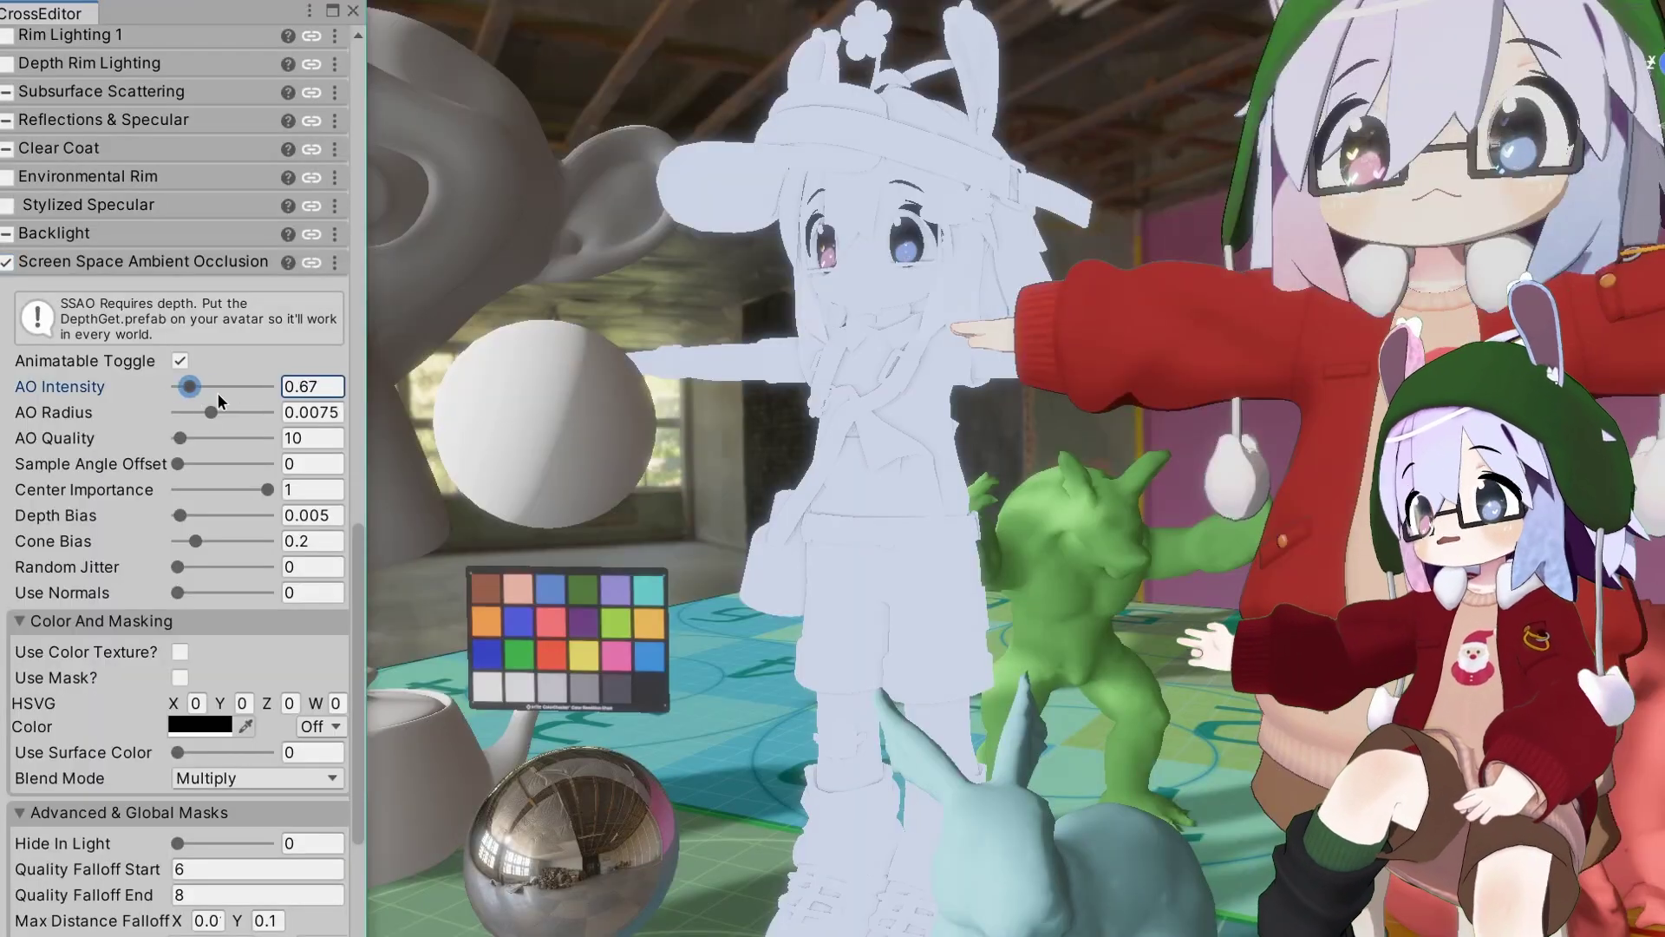
pyautogui.moveTo(218, 394); pyautogui.dragTo(276, 411)
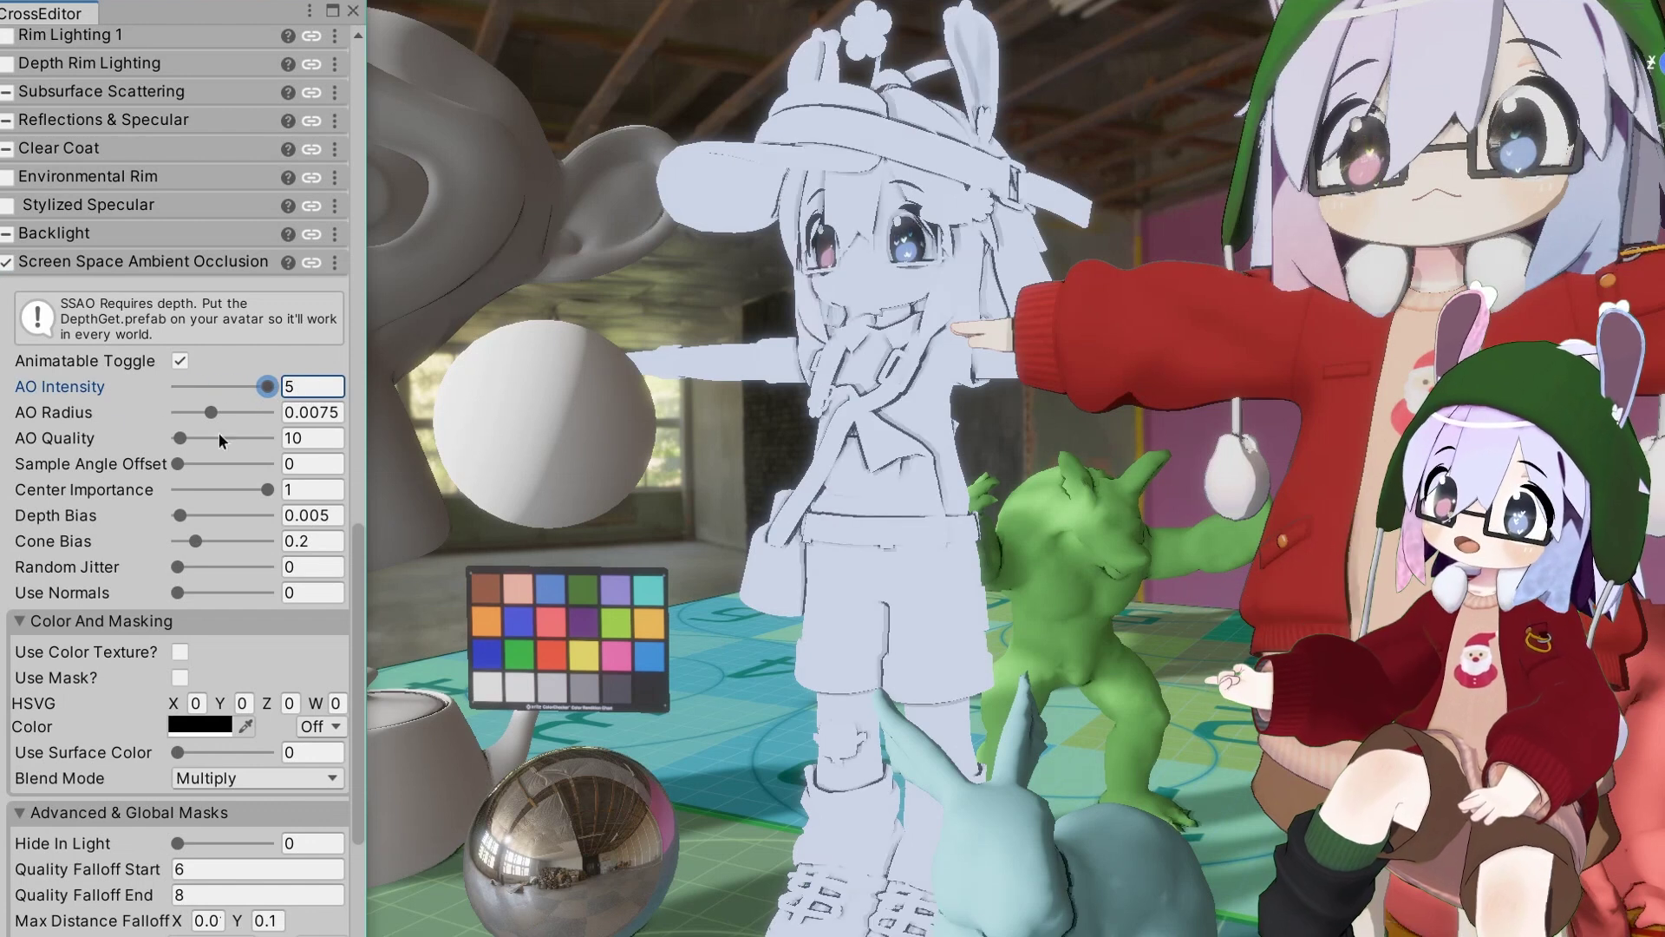
# Reset AO Radius to its 0.0075 default and raise AO Quality to 36.
pyautogui.moveTo(212, 412)
pyautogui.mouseDown()
pyautogui.moveTo(253, 412)
pyautogui.moveTo(182, 412)
pyautogui.moveTo(253, 424)
pyautogui.moveTo(219, 425)
pyautogui.mouseUp()
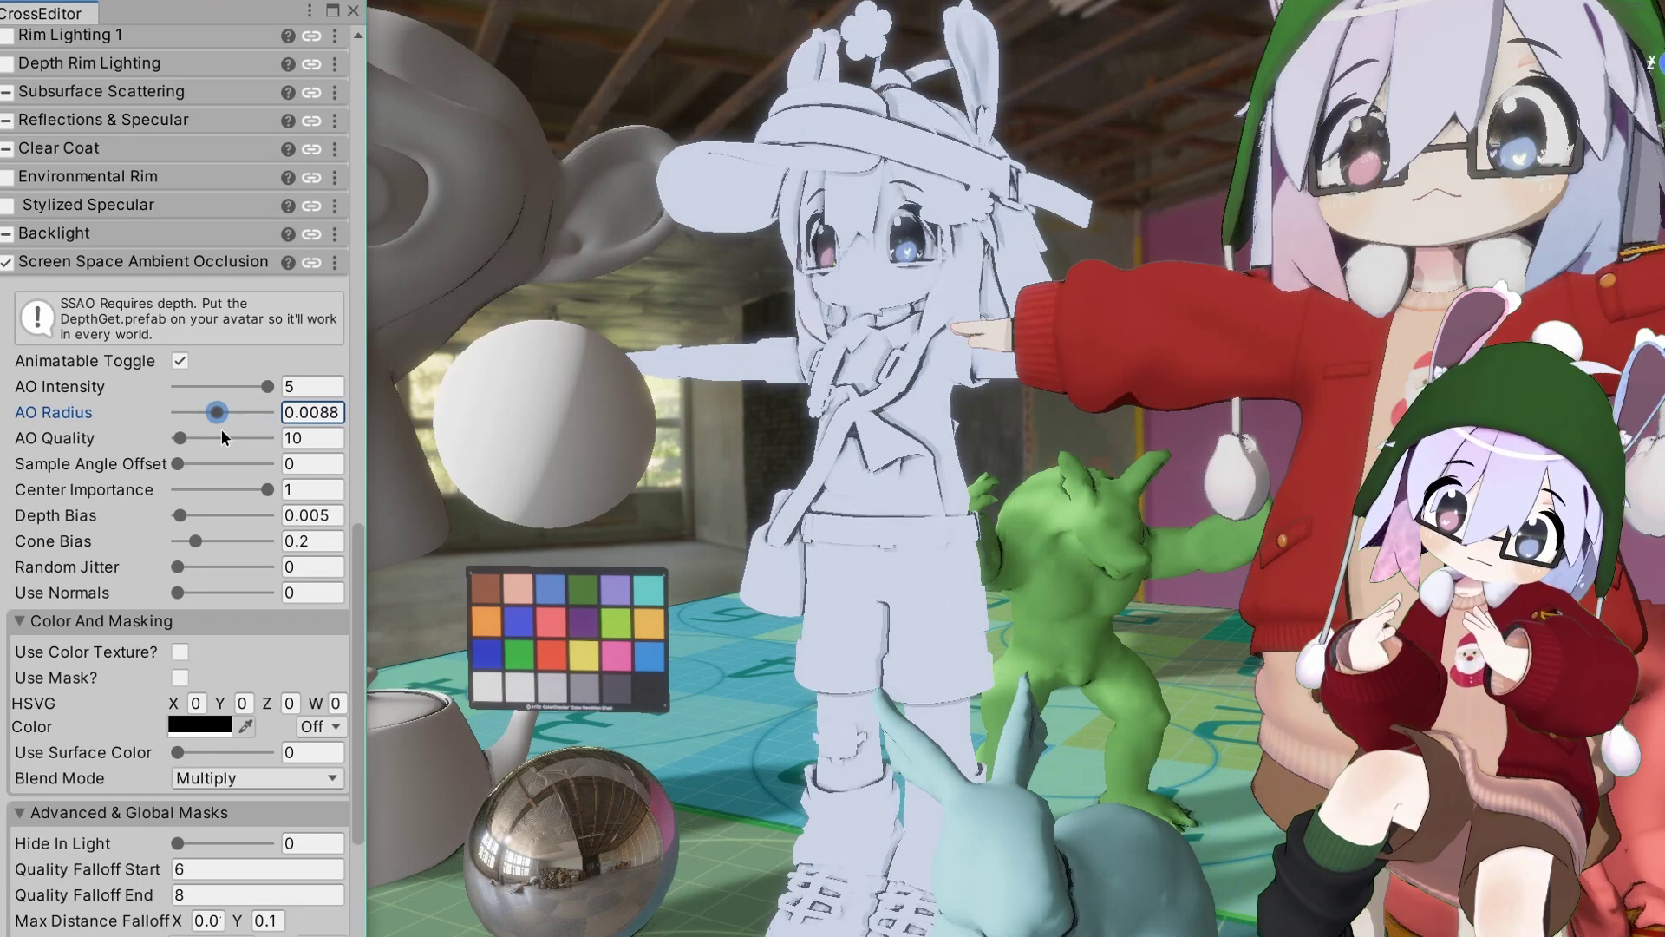
pyautogui.rightClick(62, 418)
pyautogui.click(141, 568)
pyautogui.moveTo(183, 446); pyautogui.dragTo(192, 447)
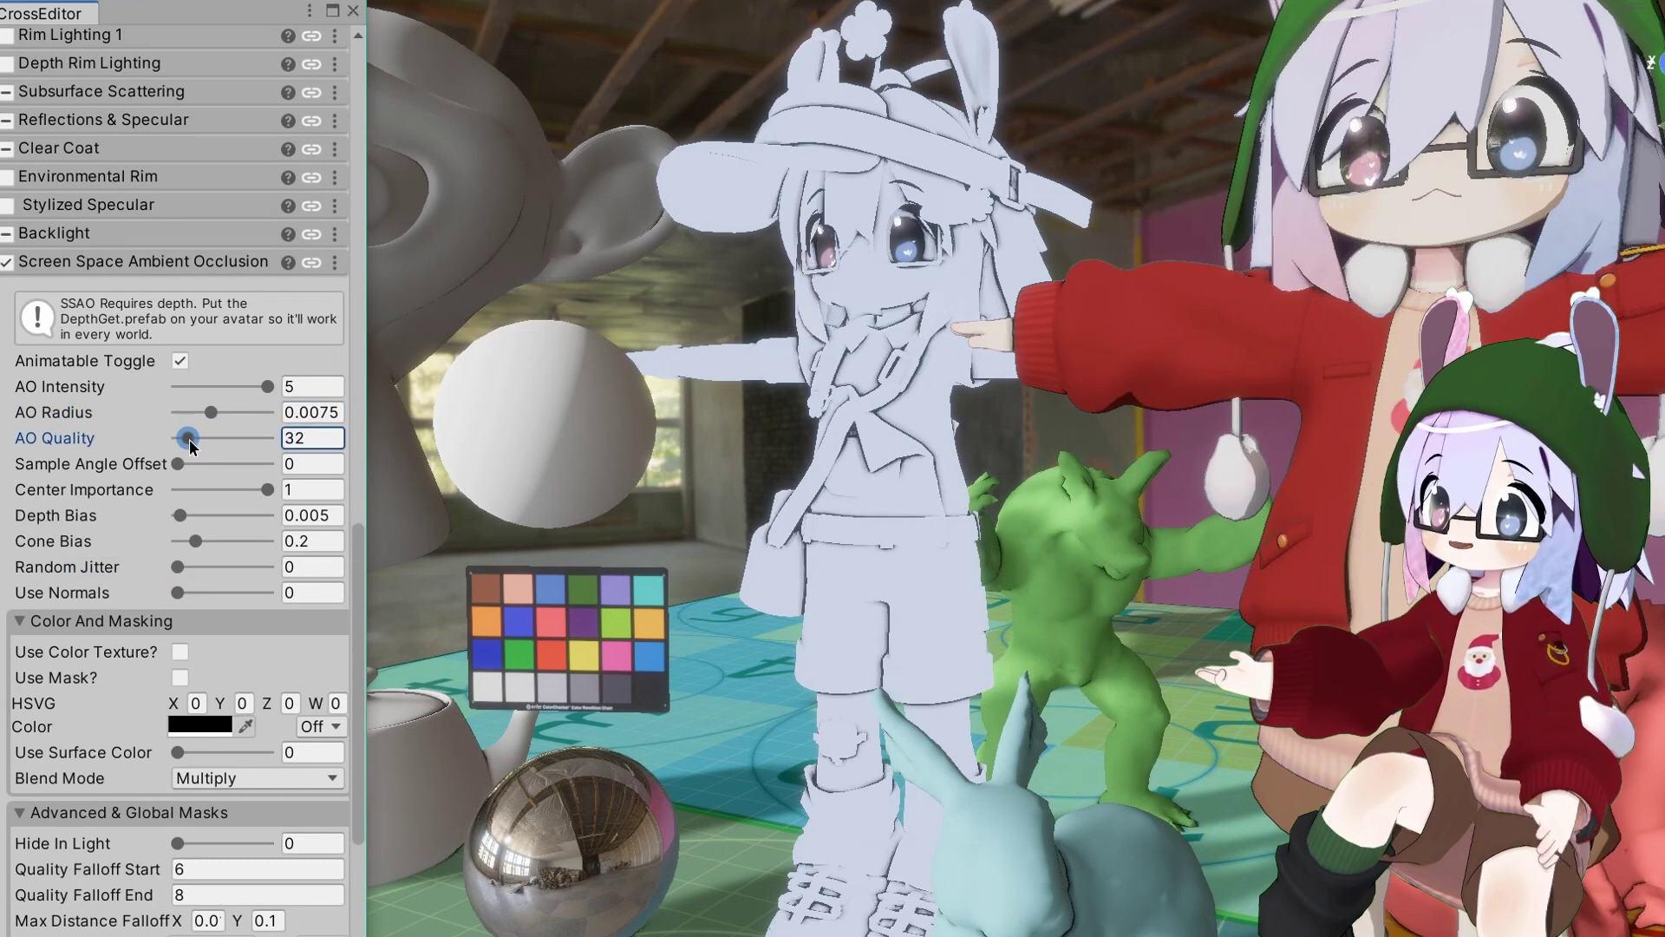
pyautogui.write('36')
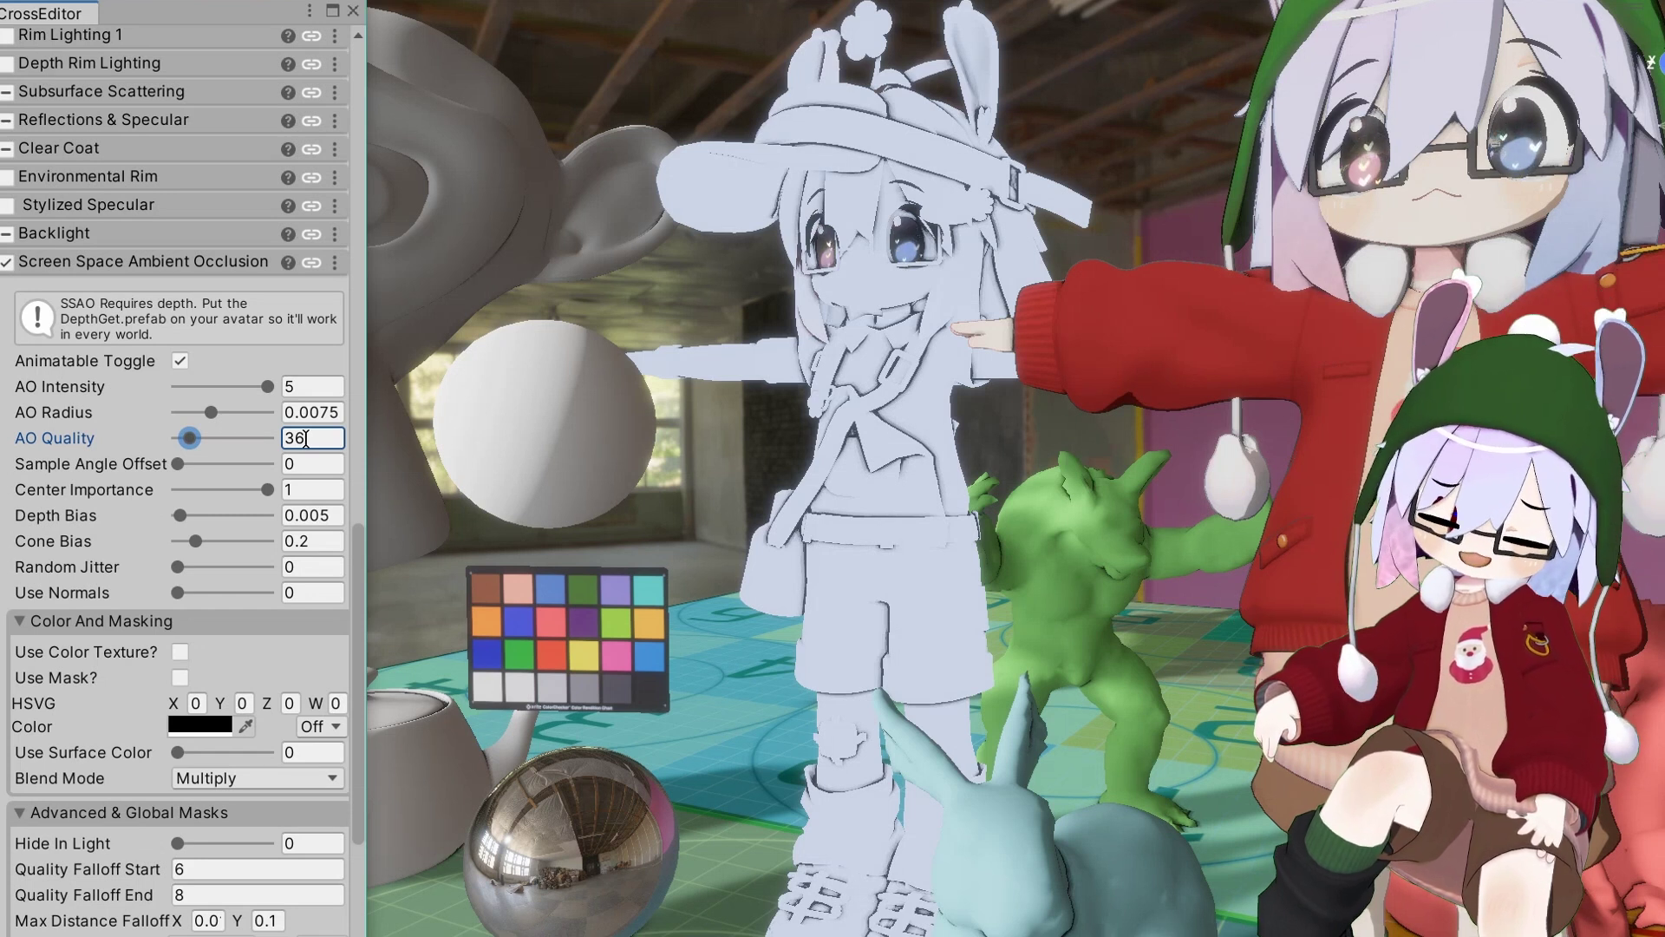
pyautogui.write('0')
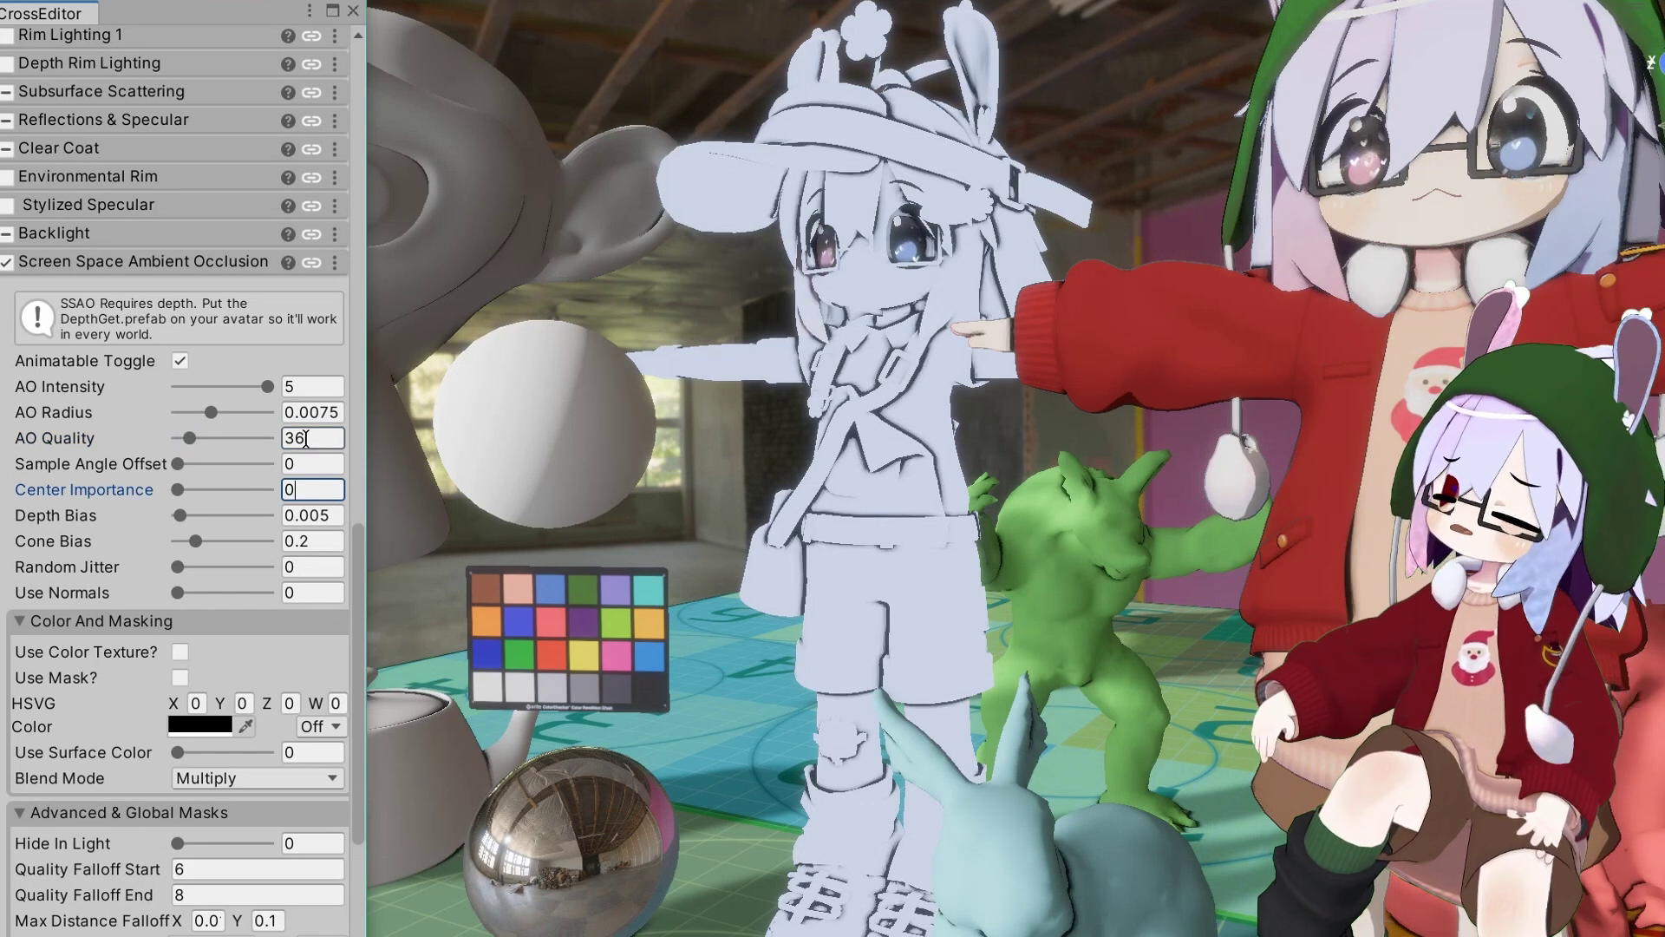
pyautogui.write('1')
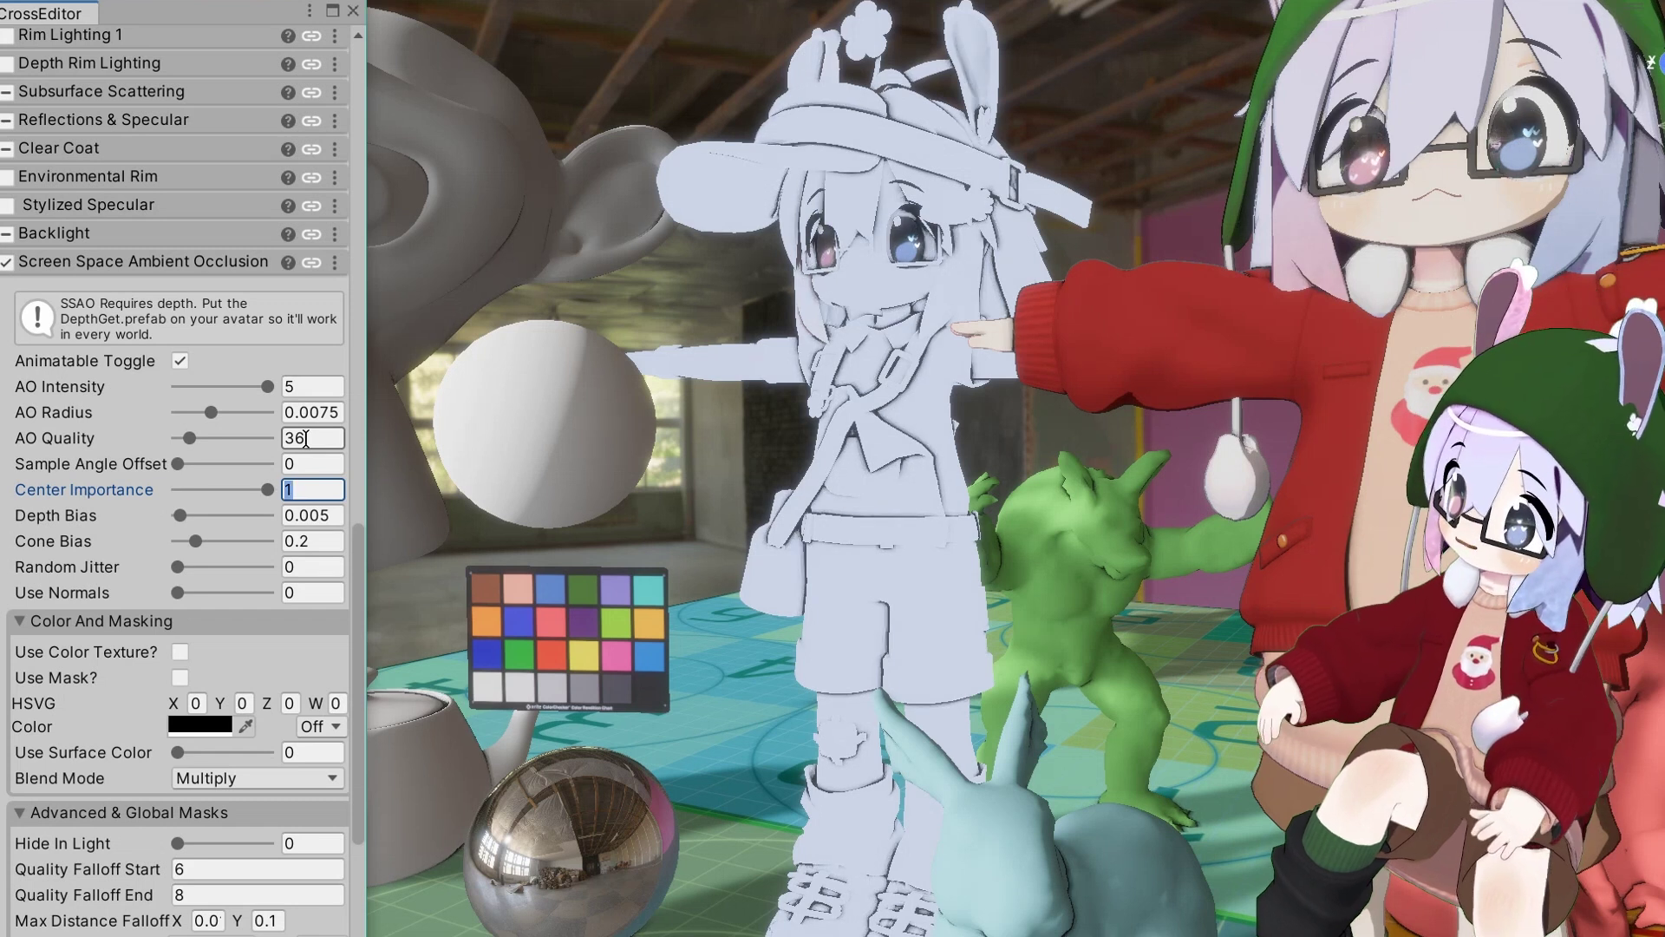
# Keep Center Importance at 1, set Depth Bias to 0.003 and Cone Bias to 0.26.
pyautogui.click(269, 492)
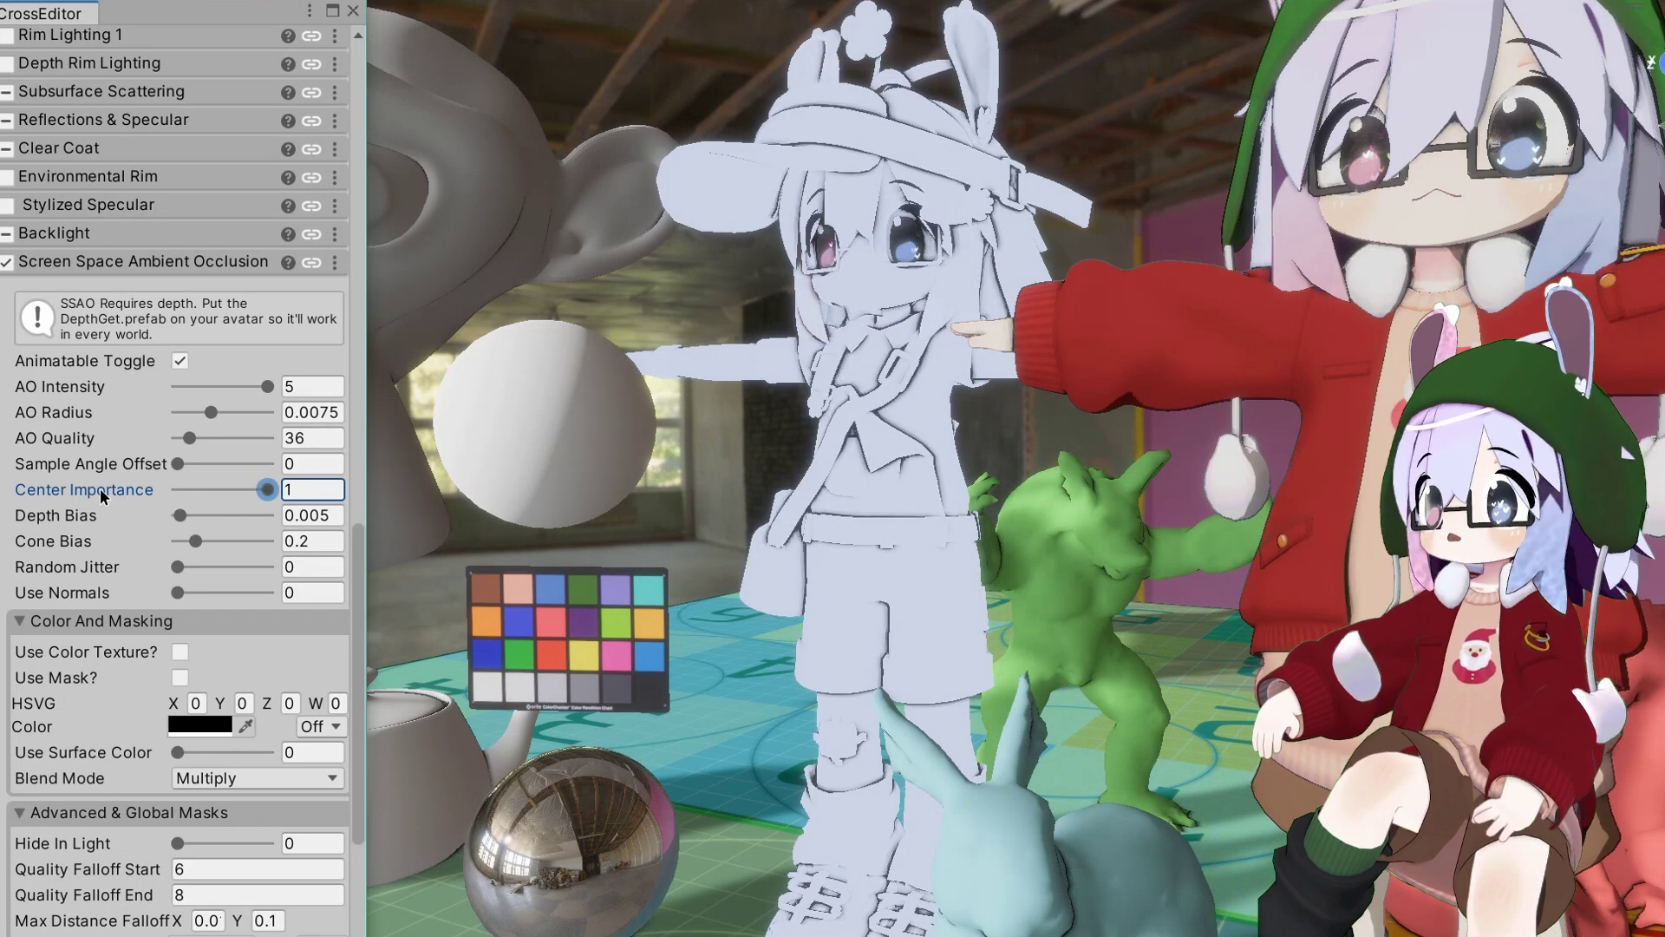
pyautogui.click(176, 518)
pyautogui.moveTo(175, 519); pyautogui.dragTo(179, 621)
# Set the ambient occlusion colour to a mid grey.
pyautogui.click(199, 725)
pyautogui.moveTo(258, 664); pyautogui.dragTo(235, 664)
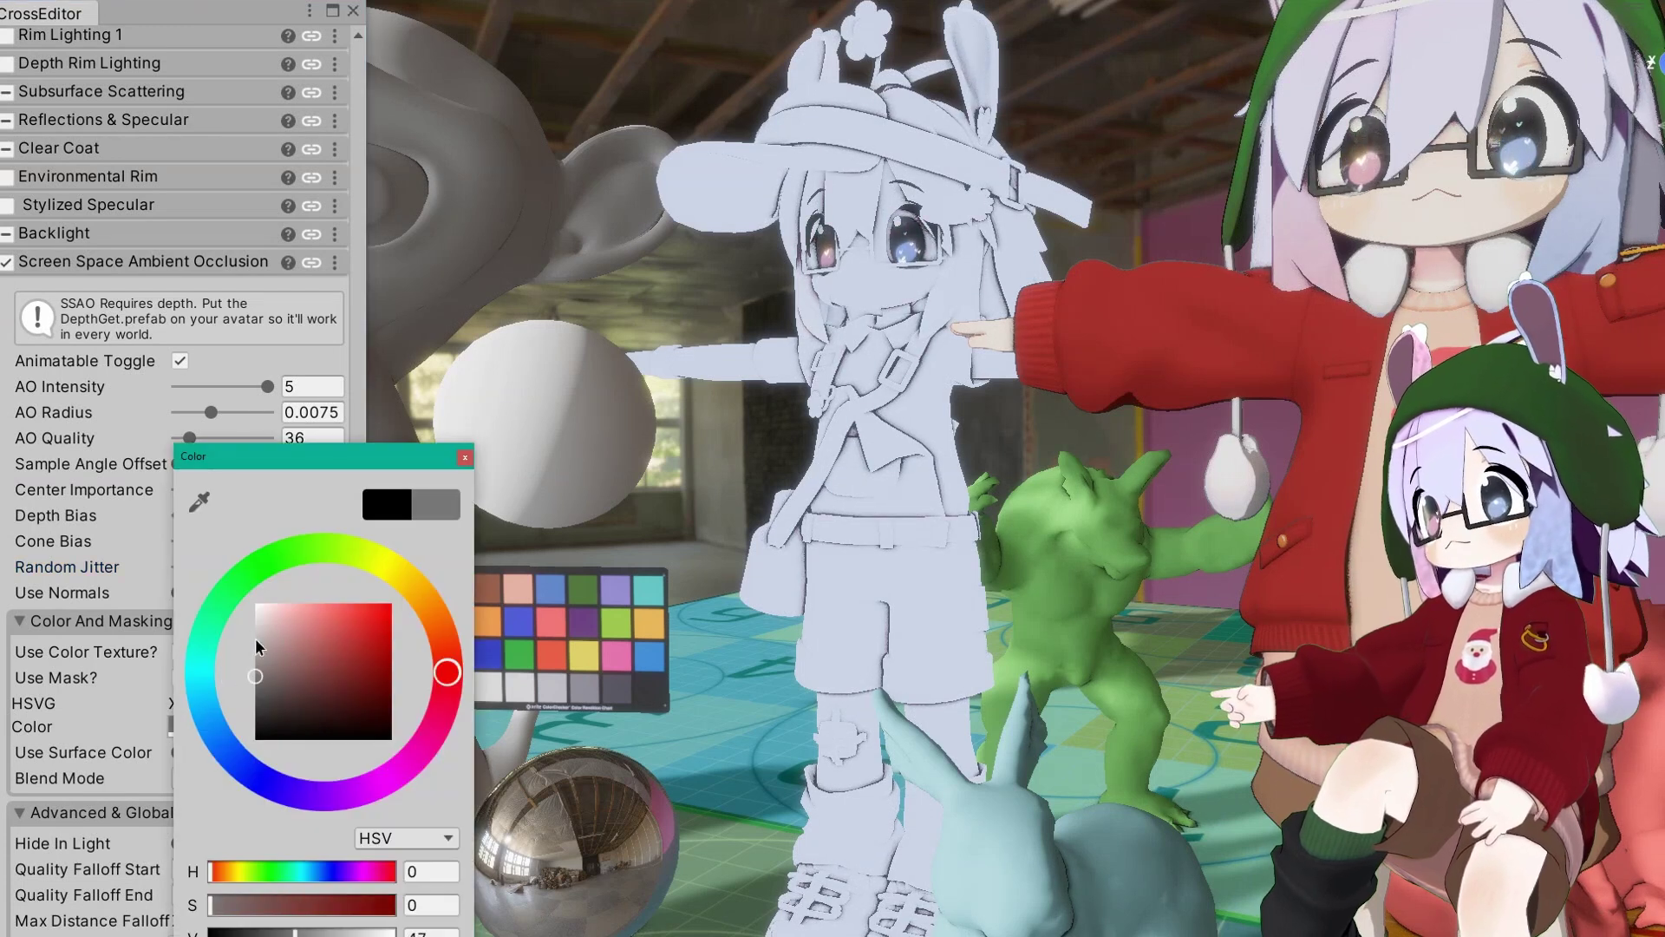
pyautogui.click(466, 458)
# Enable Use Color Texture and assign the ao.ramp.2 gradient as the colour texture.
pyautogui.click(180, 651)
pyautogui.click(67, 681)
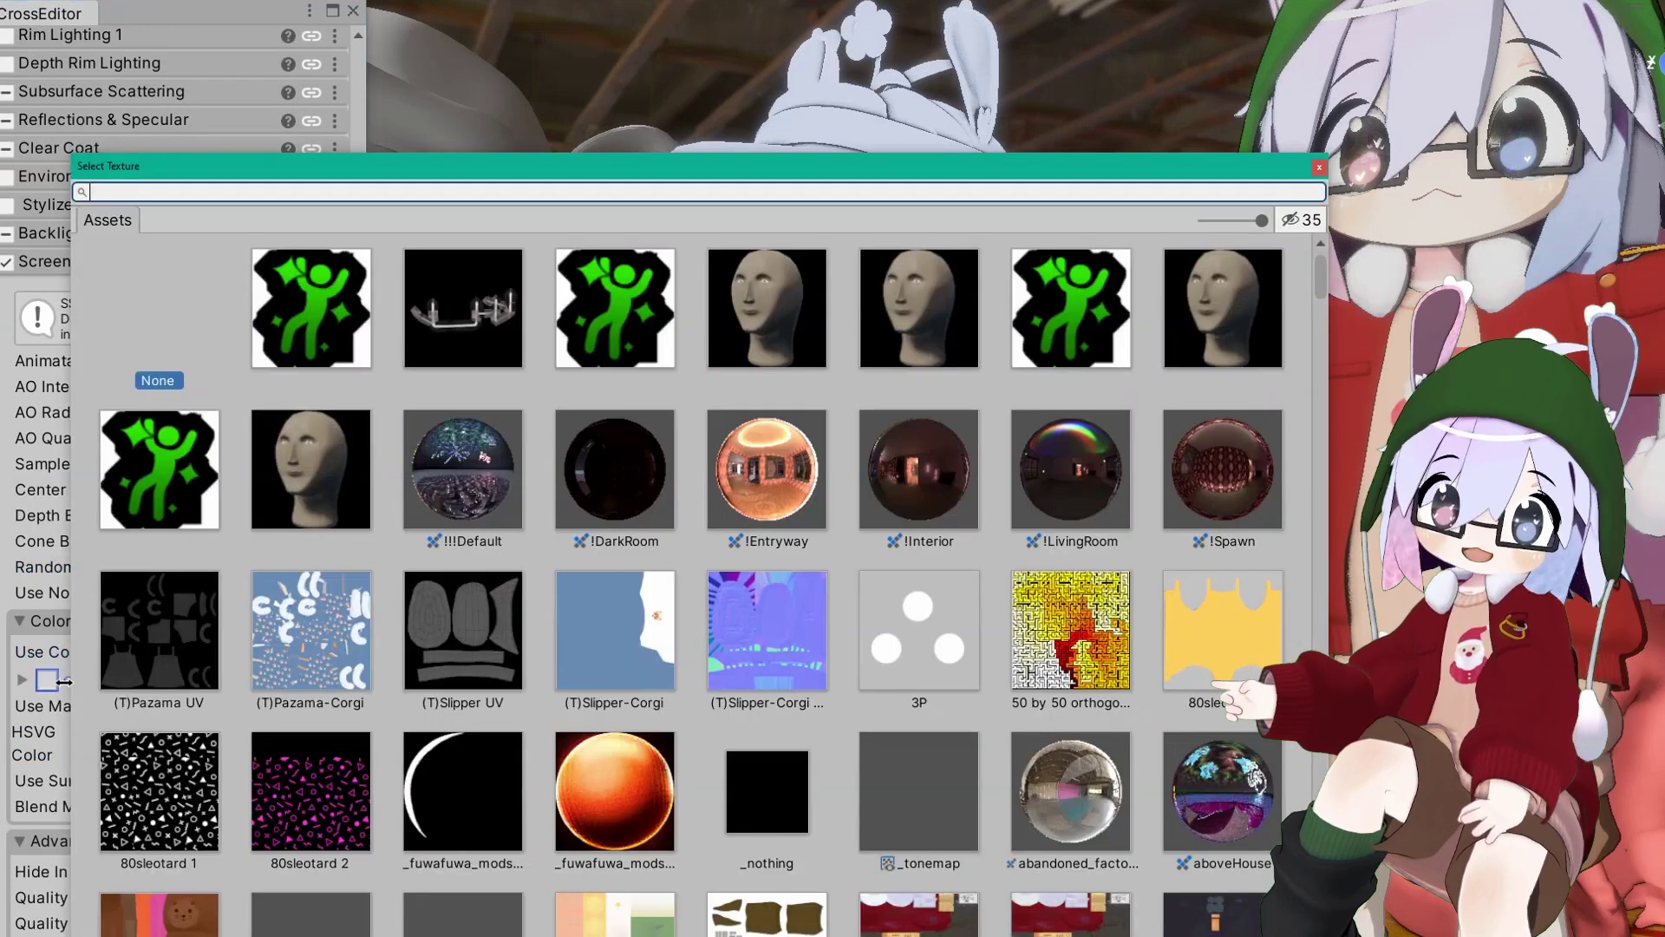
pyautogui.write('RAM P')
pyautogui.doubleClick(764, 310)
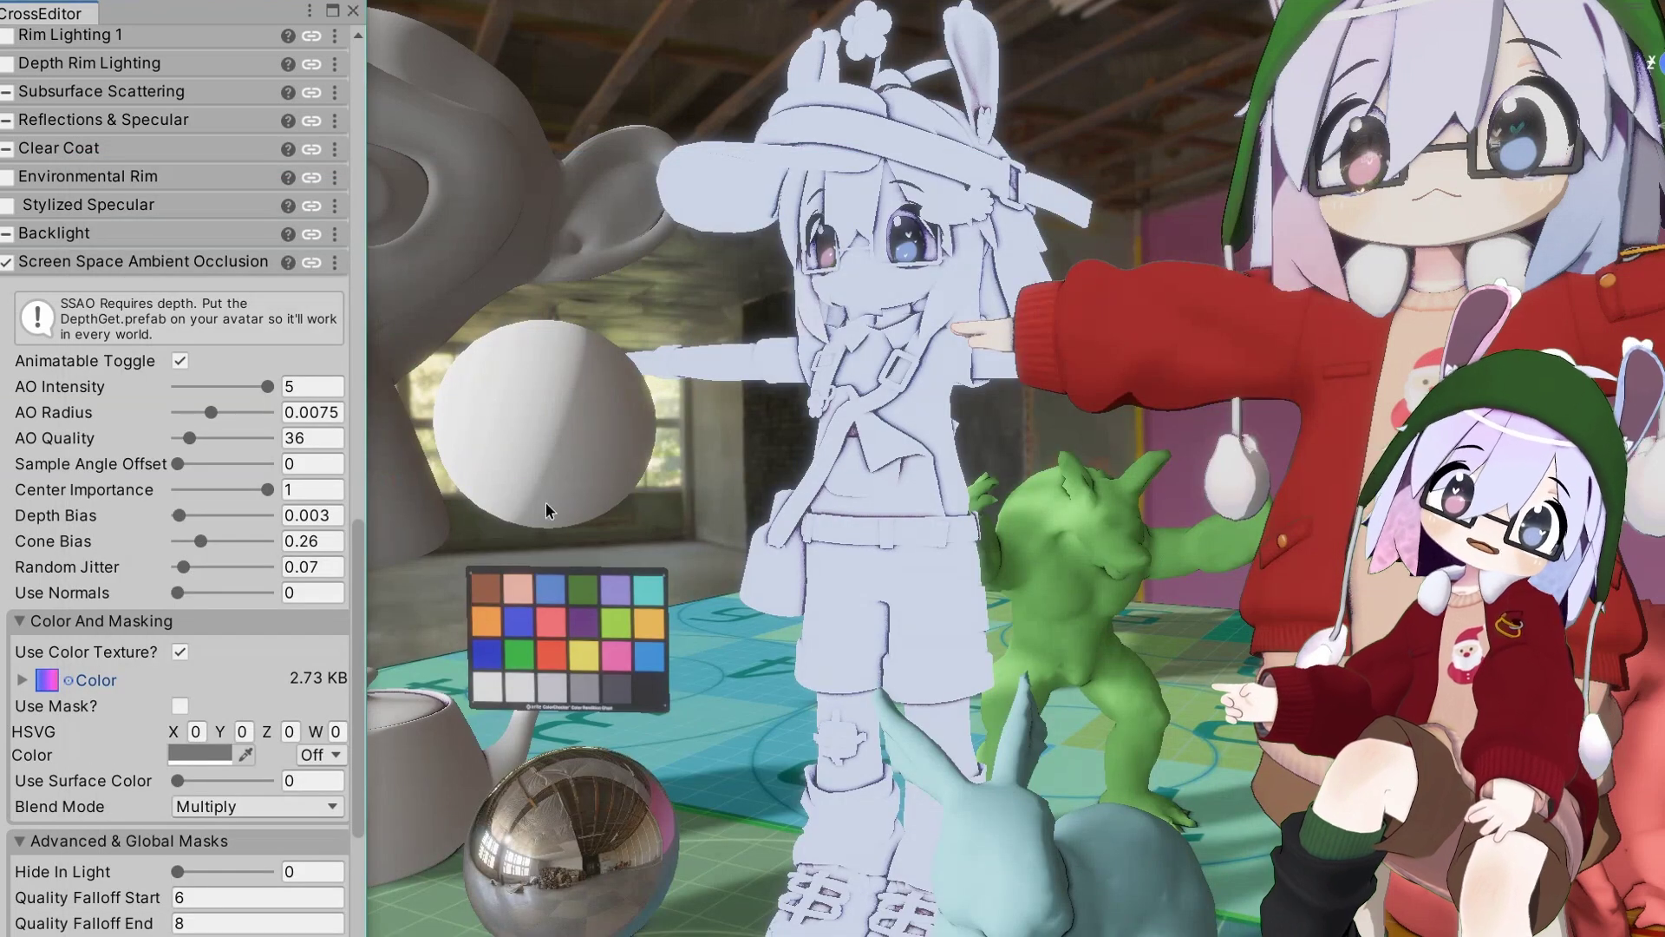
pyautogui.scroll(-5, 121, 729)
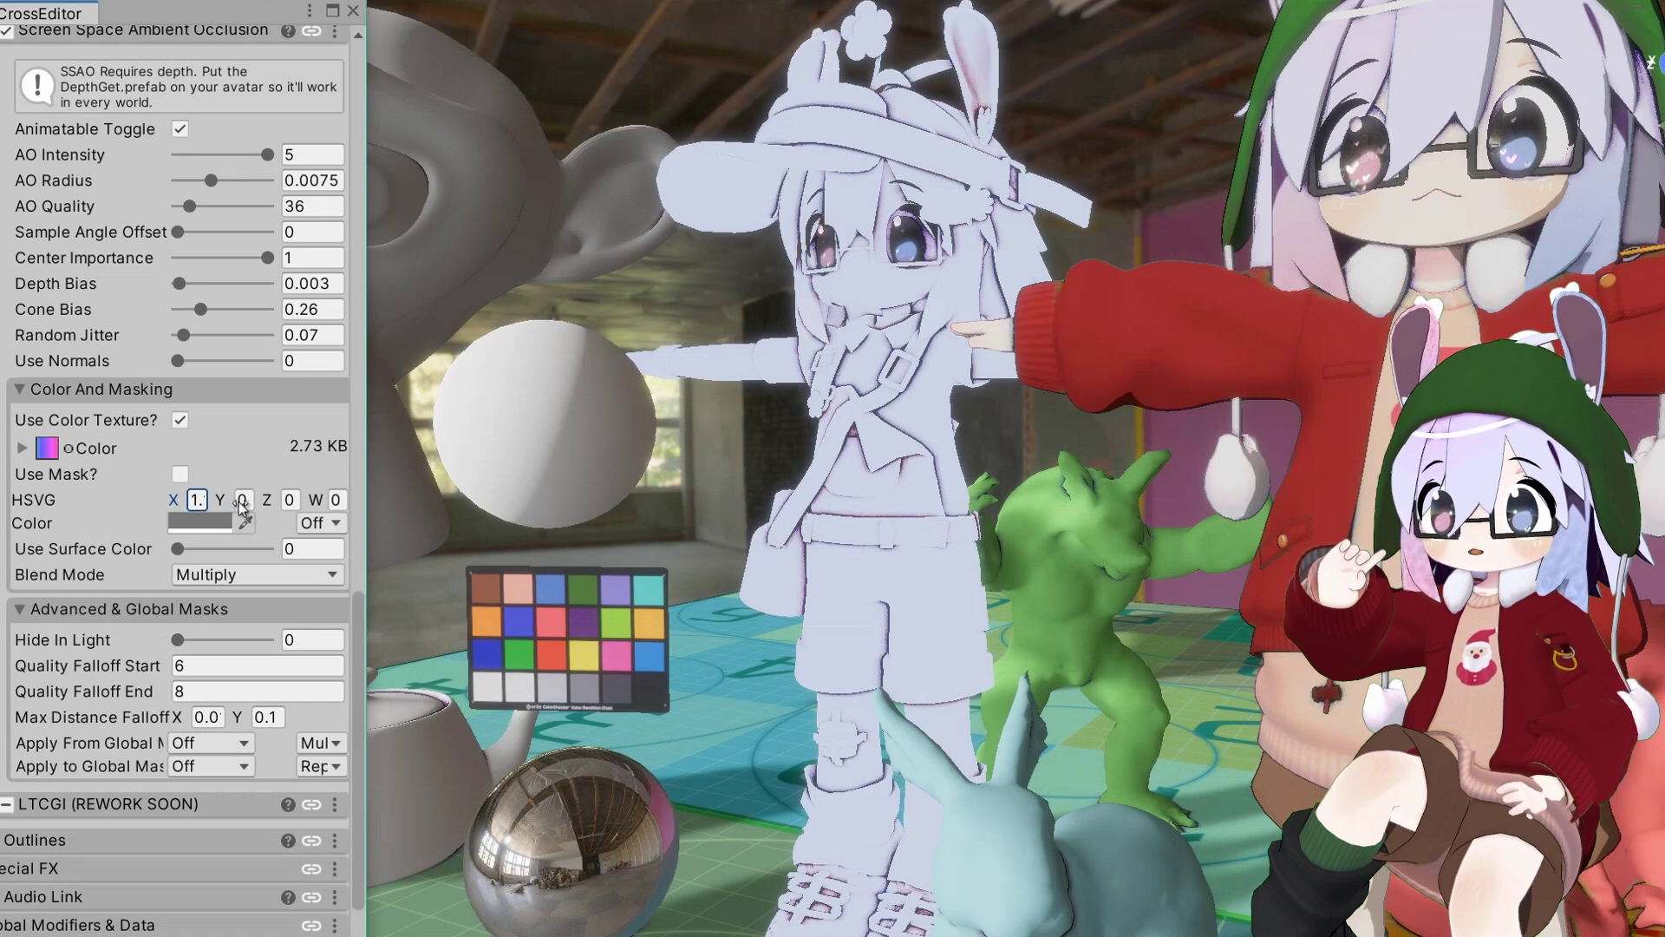
# Shift the occlusion colour's hue and try the Darken blend mode.
pyautogui.moveTo(239, 507); pyautogui.dragTo(308, 519)
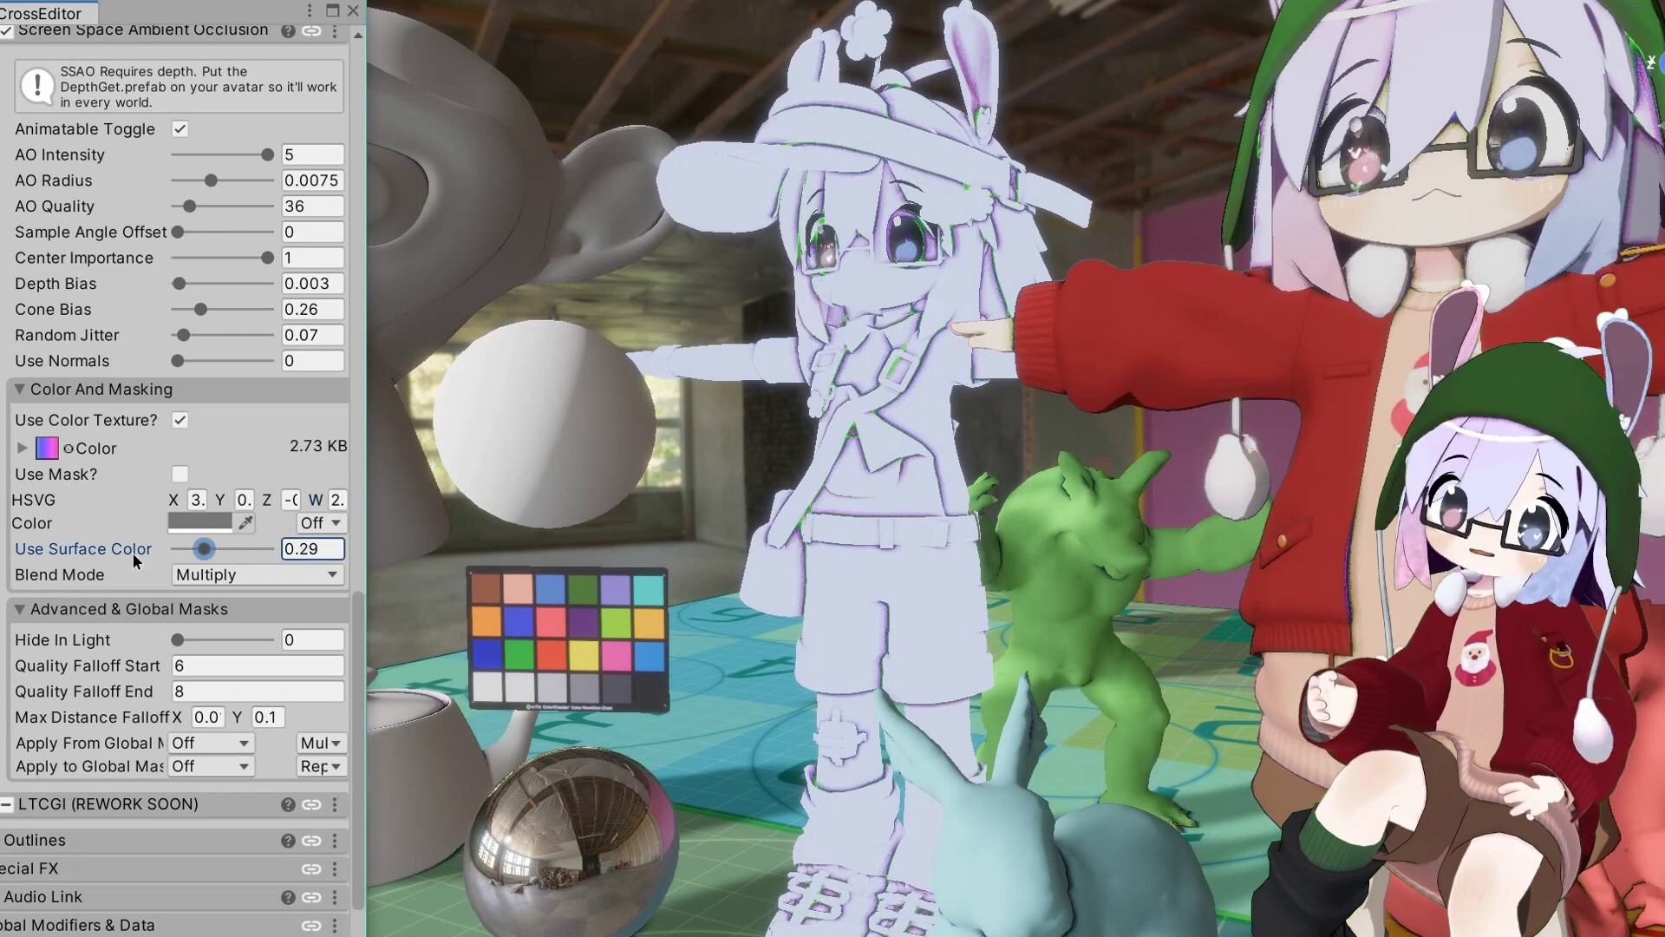
pyautogui.click(251, 574)
pyautogui.click(221, 607)
pyautogui.click(217, 575)
pyautogui.click(208, 592)
# Compare Add blending, return to Multiply, and raise Hide In Light to 0.71.
pyautogui.click(205, 581)
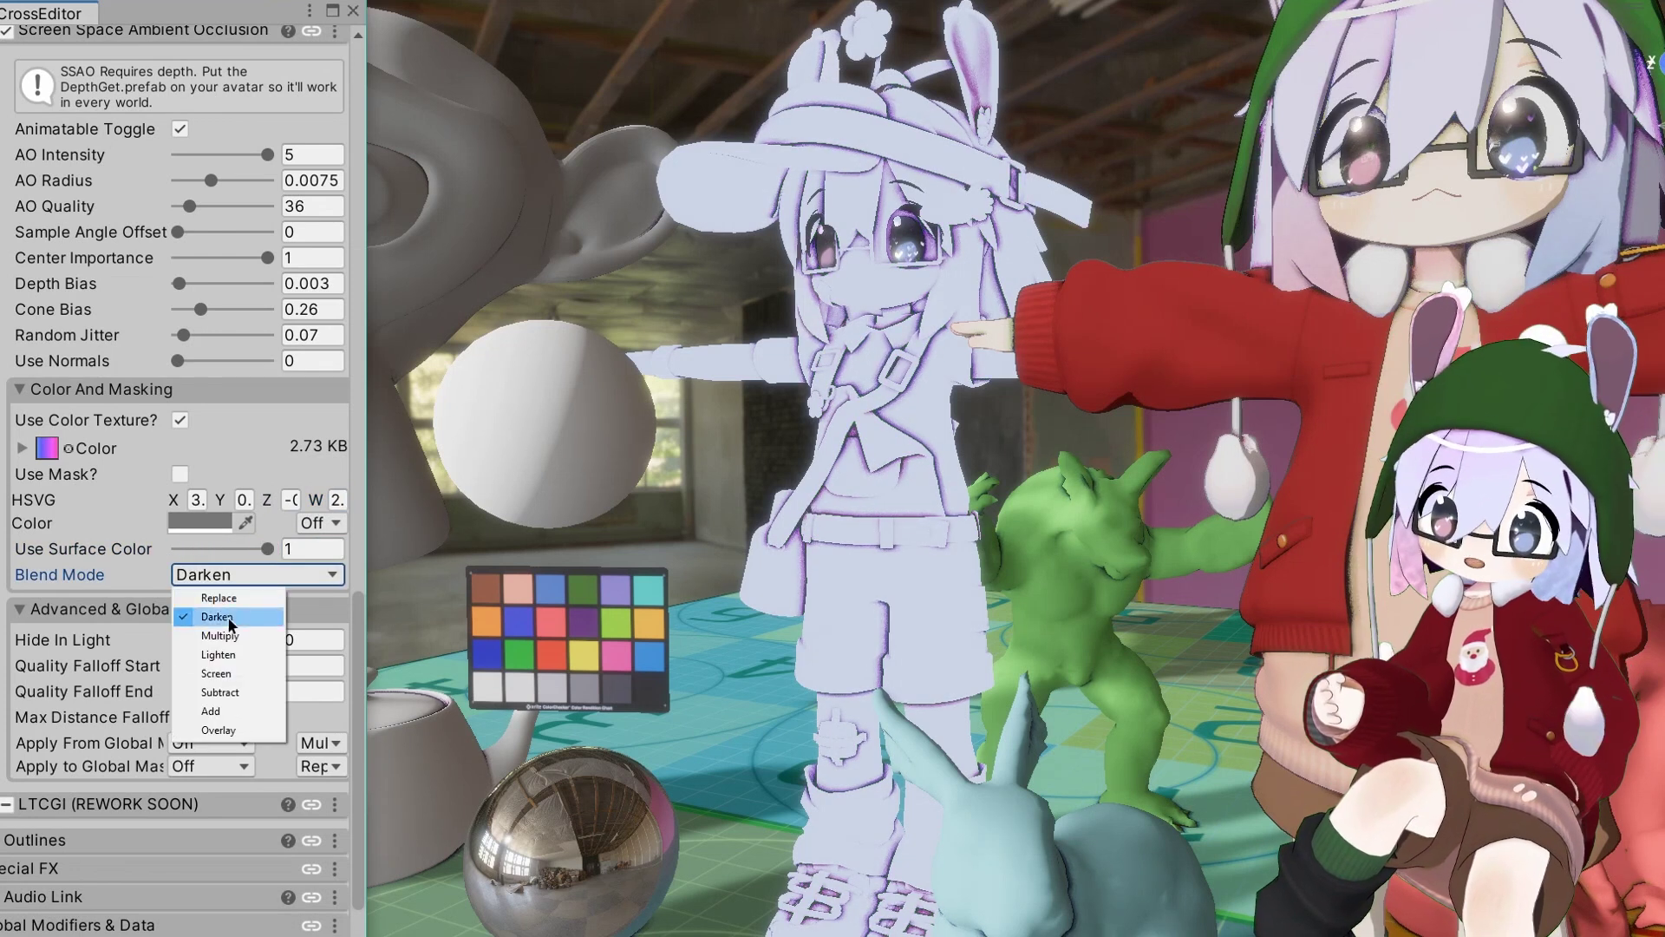
pyautogui.click(211, 710)
pyautogui.click(216, 576)
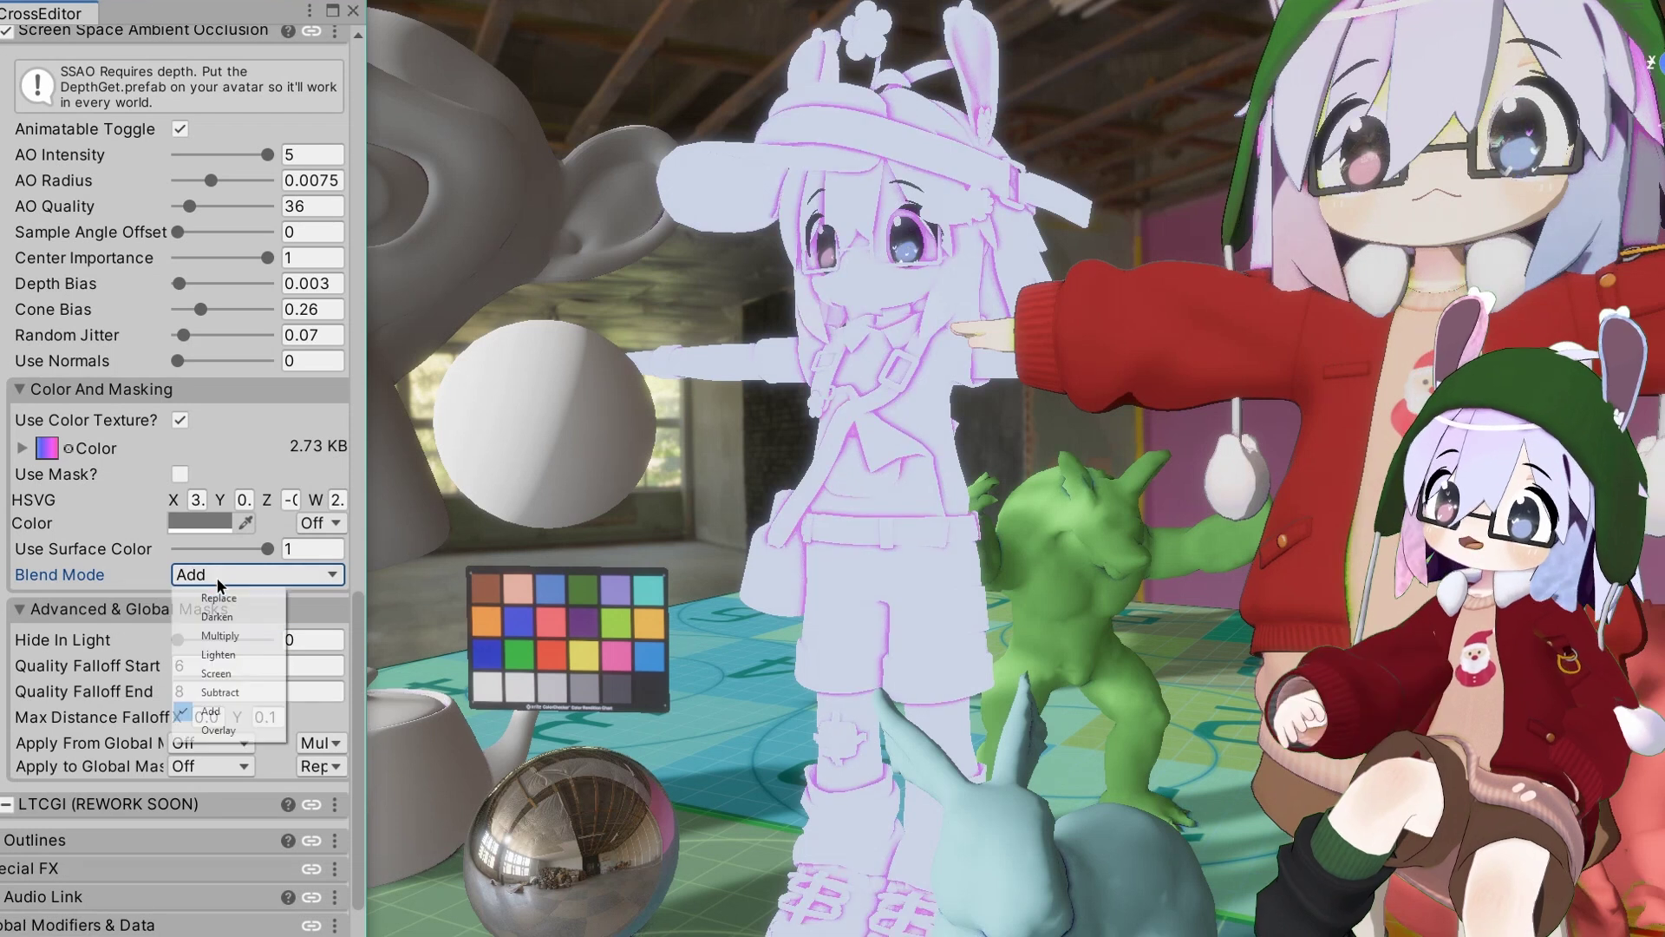
pyautogui.click(221, 636)
pyautogui.moveTo(179, 638)
pyautogui.mouseDown()
pyautogui.moveTo(242, 640)
pyautogui.moveTo(128, 694)
pyautogui.mouseUp()
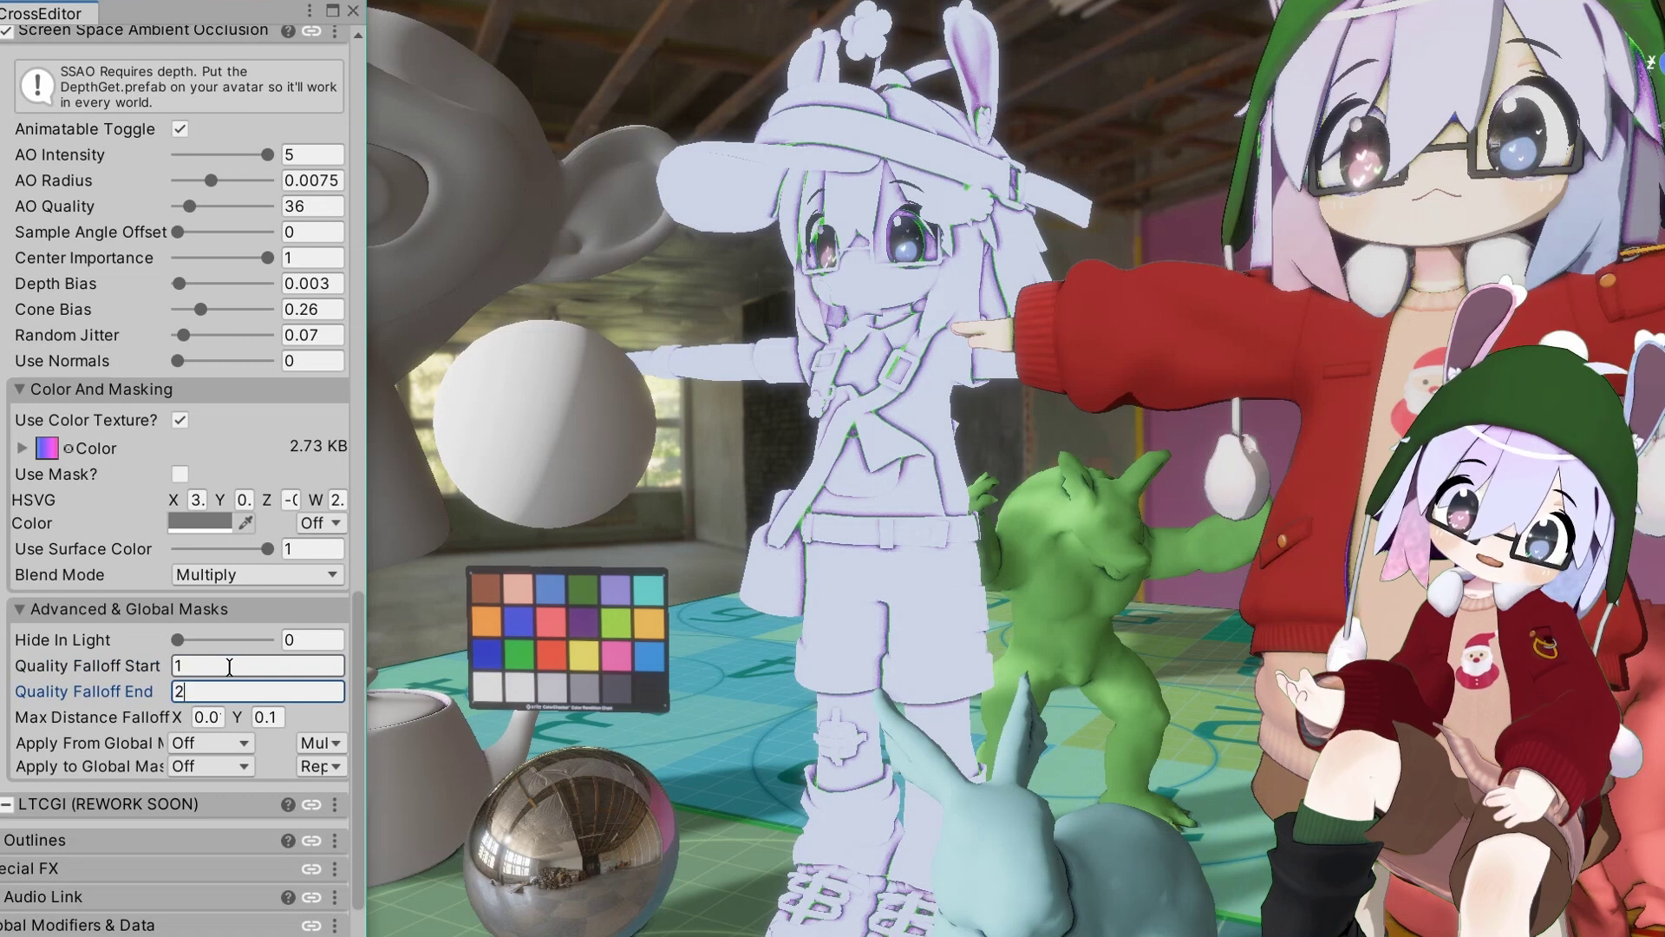
# Undo the quality falloff change, set Max Distance Falloff to X 0 and Y .4, and open the SSAO component menu.
pyautogui.hotkey('ctrl', 'z')
pyautogui.hotkey('ctrl', 'z')
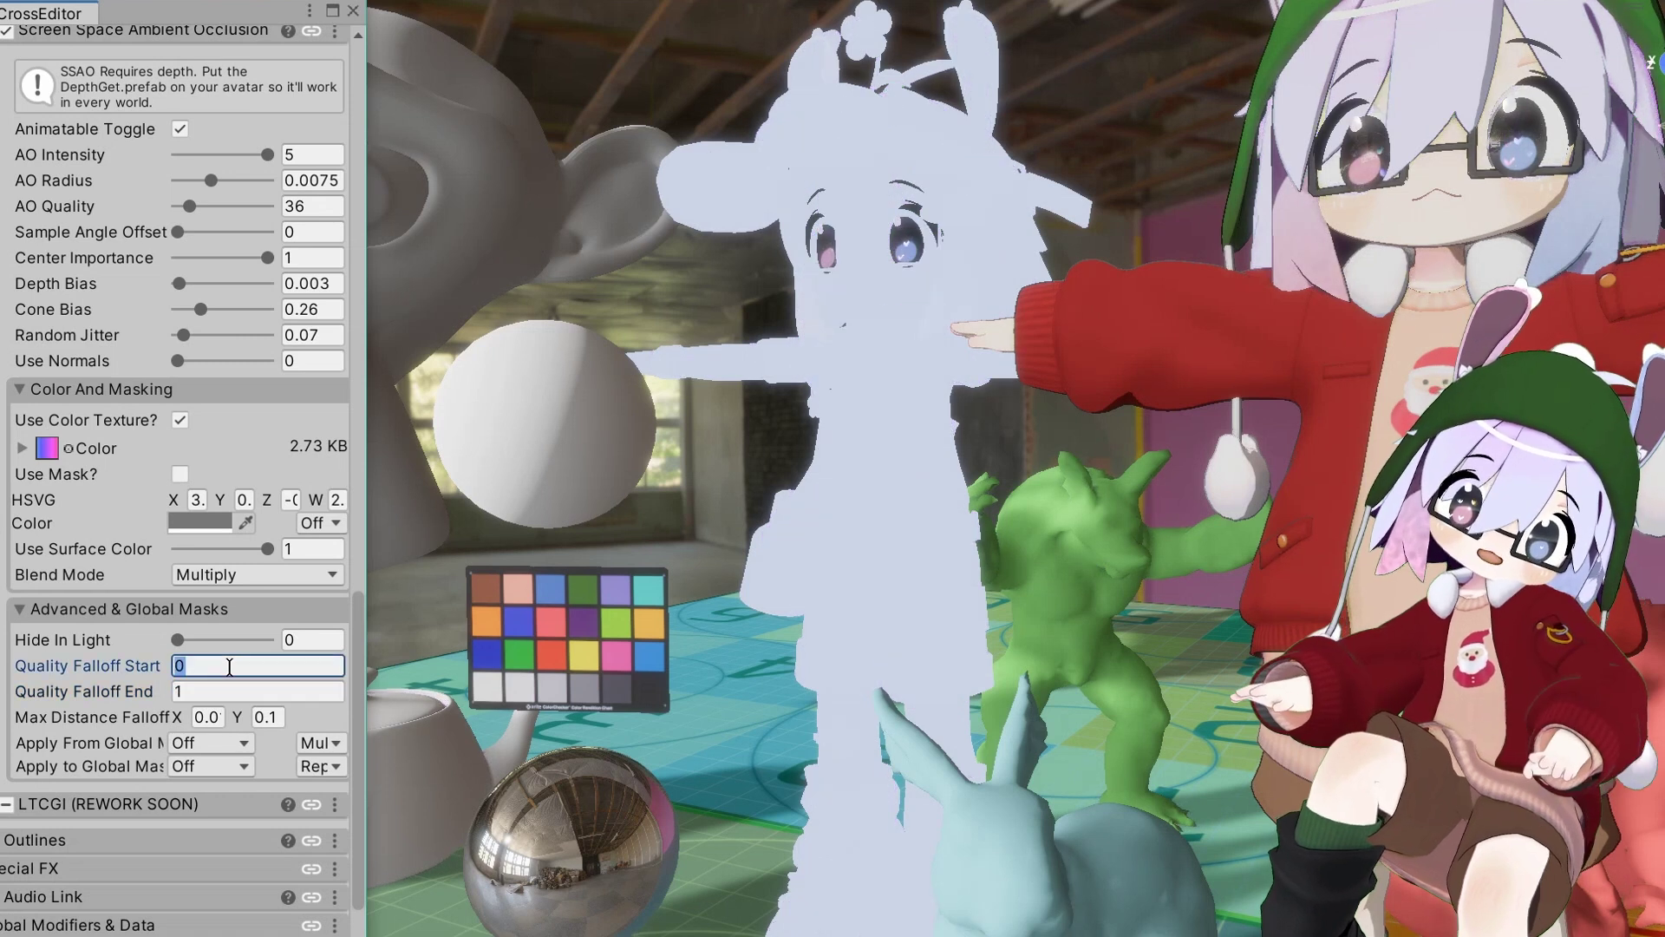
pyautogui.write('8')
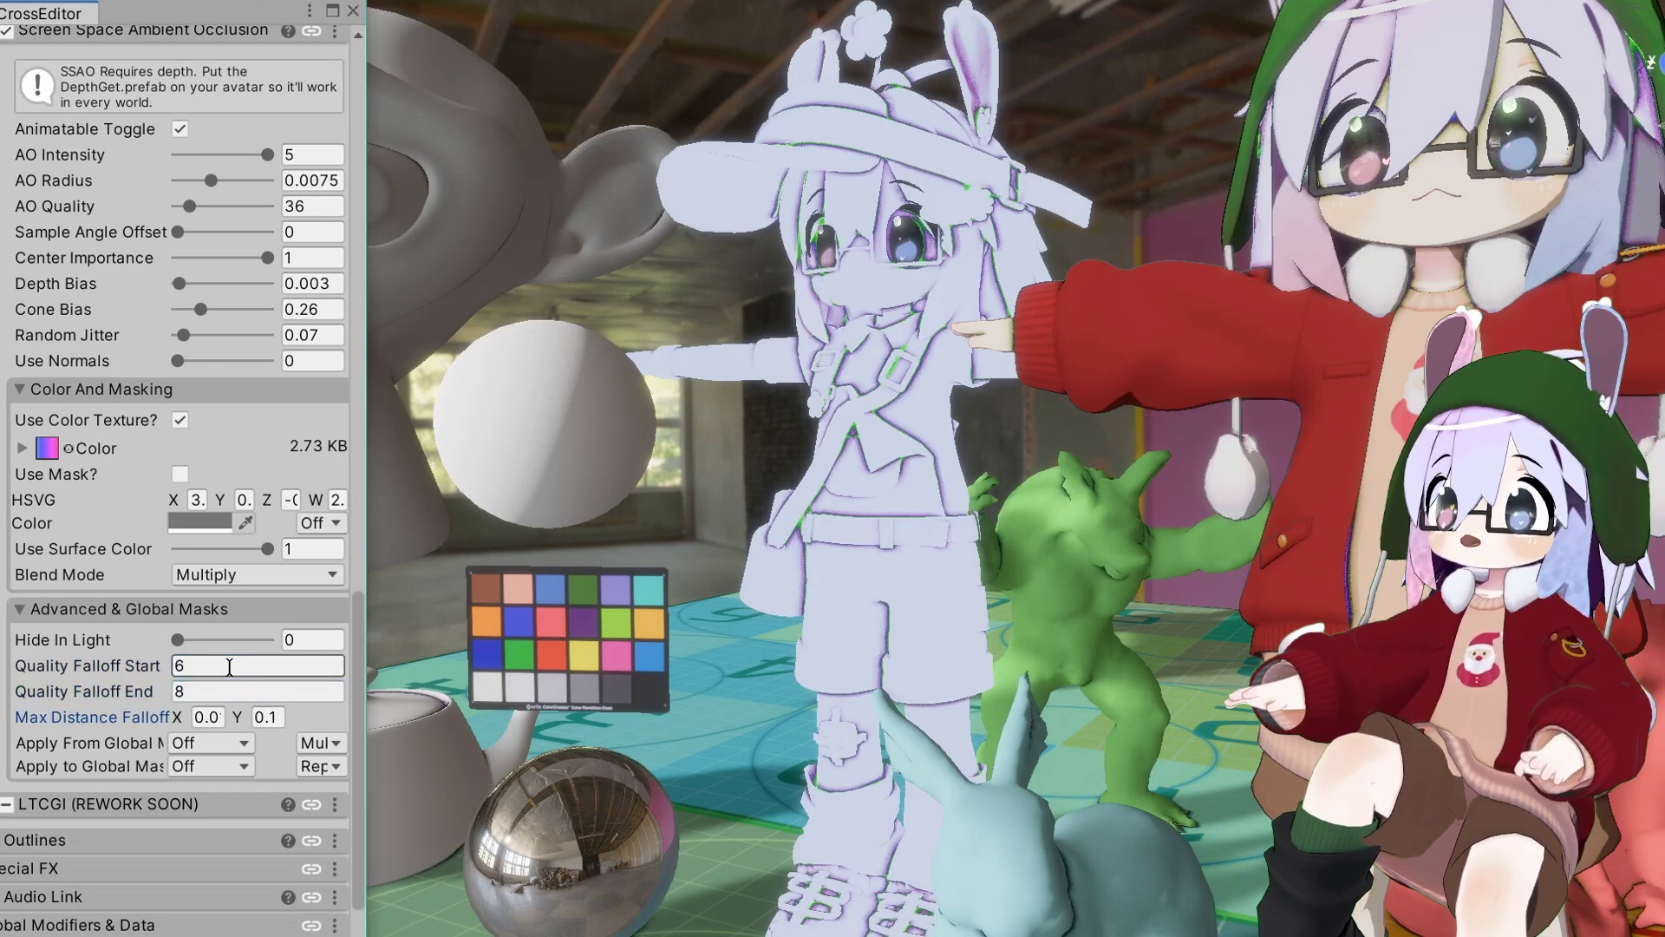
pyautogui.write('.')
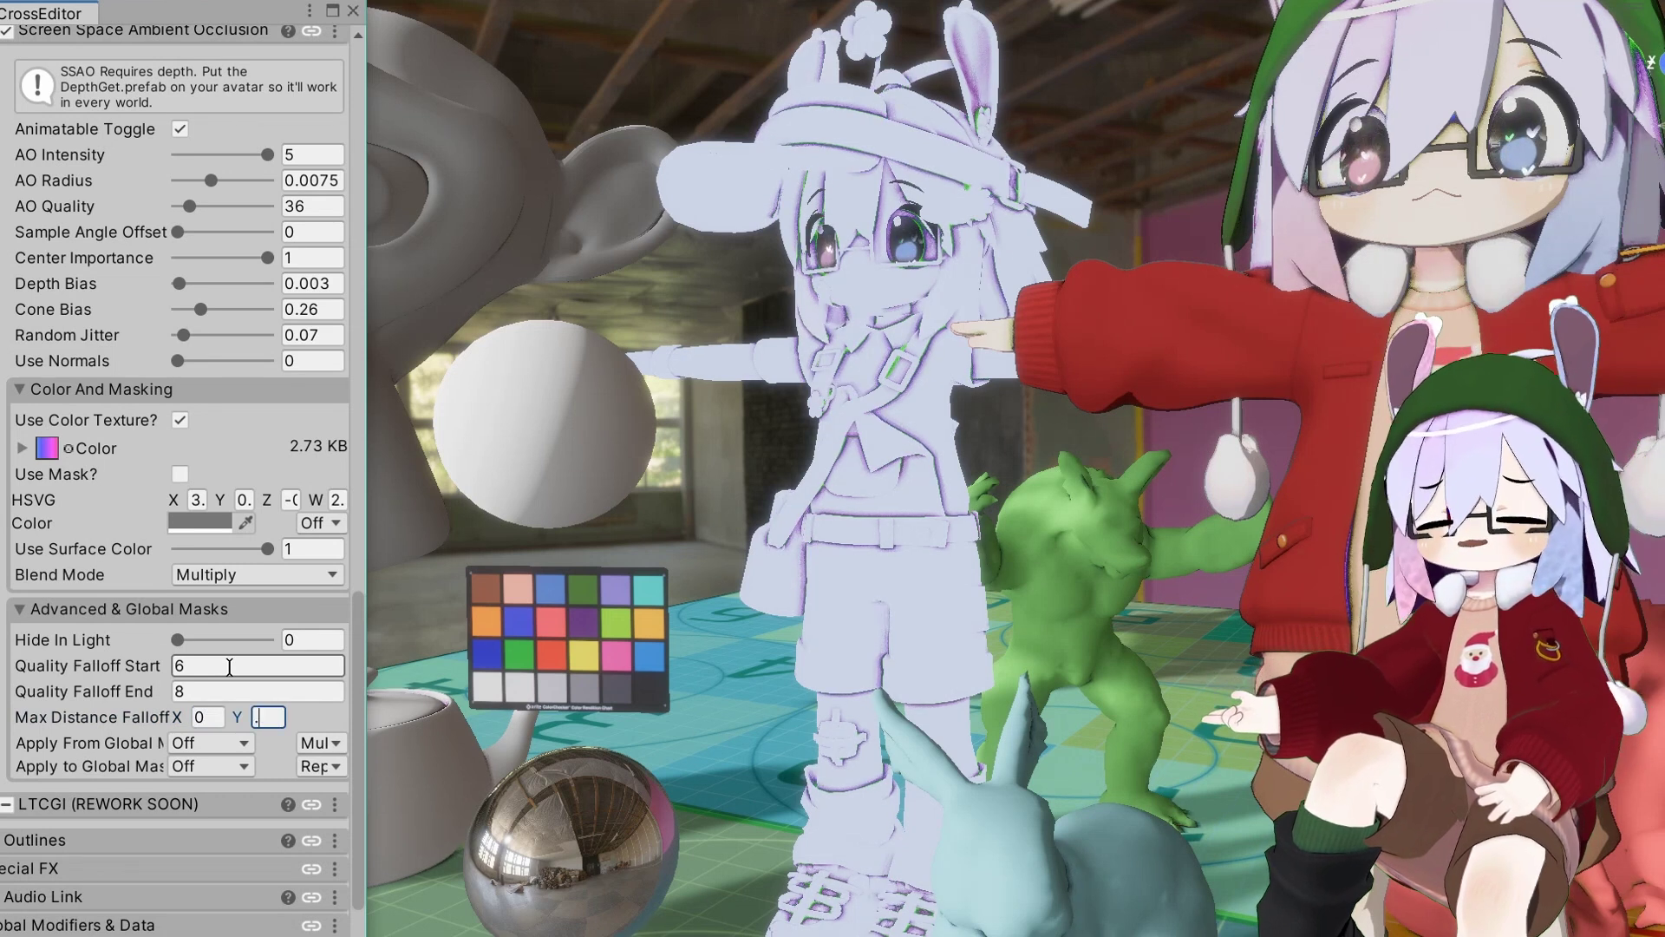
pyautogui.write('041')
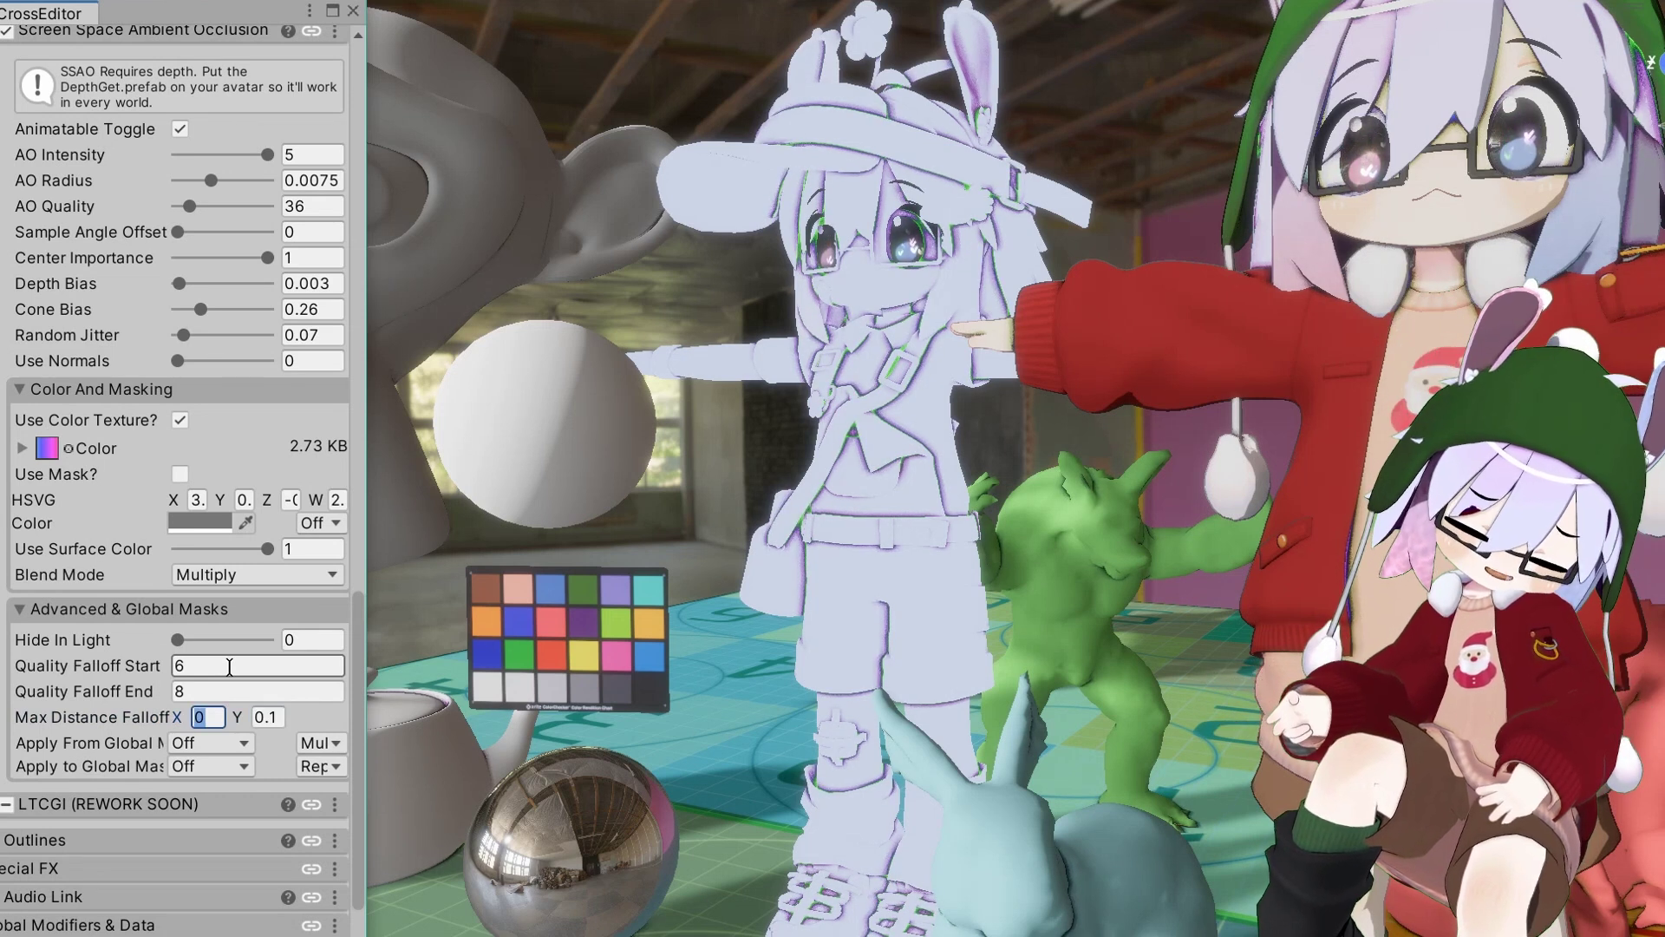
pyautogui.write('.1')
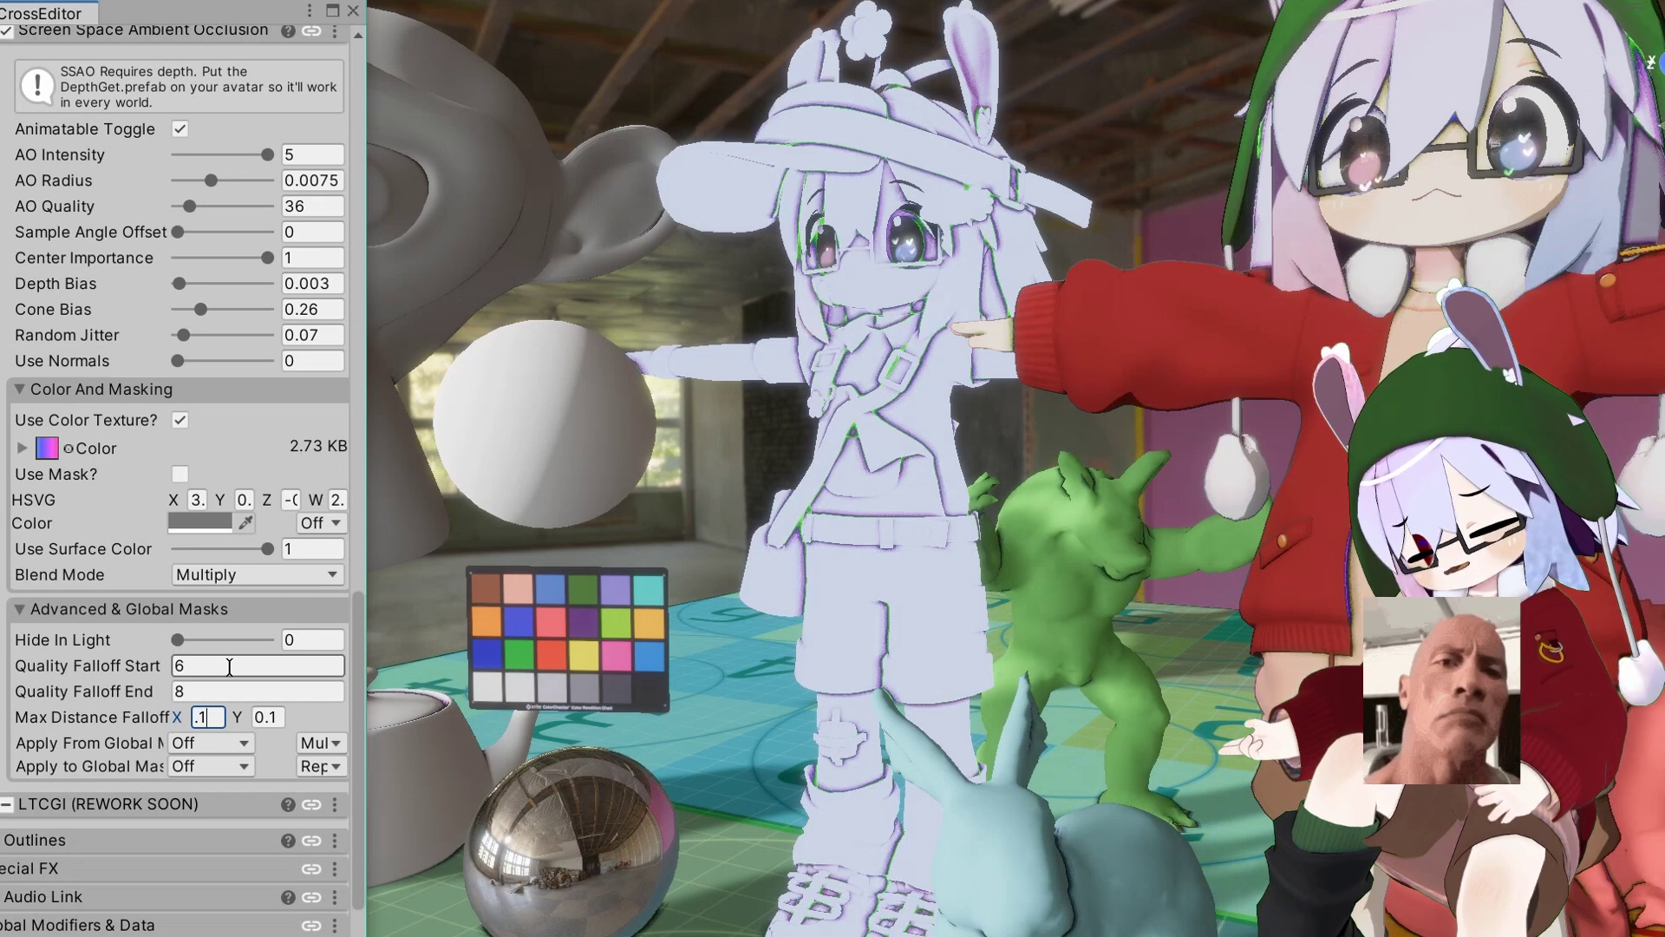
pyautogui.press('BackSpace')
pyautogui.press('BackSpace')
pyautogui.write('1')
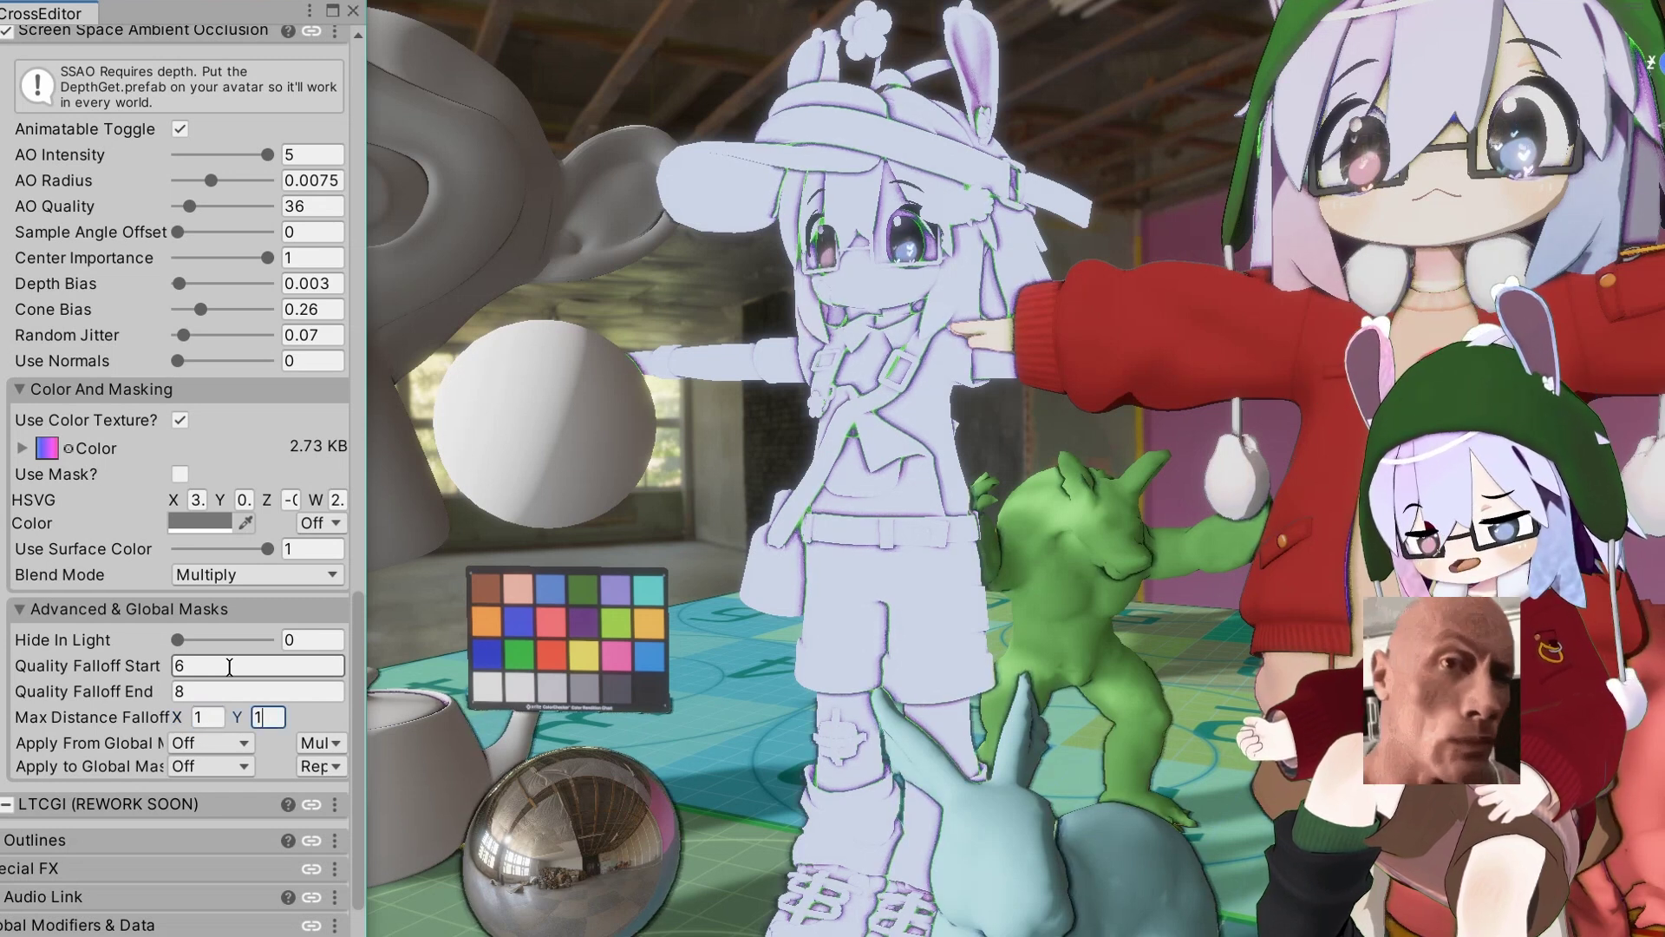
pyautogui.write('0')
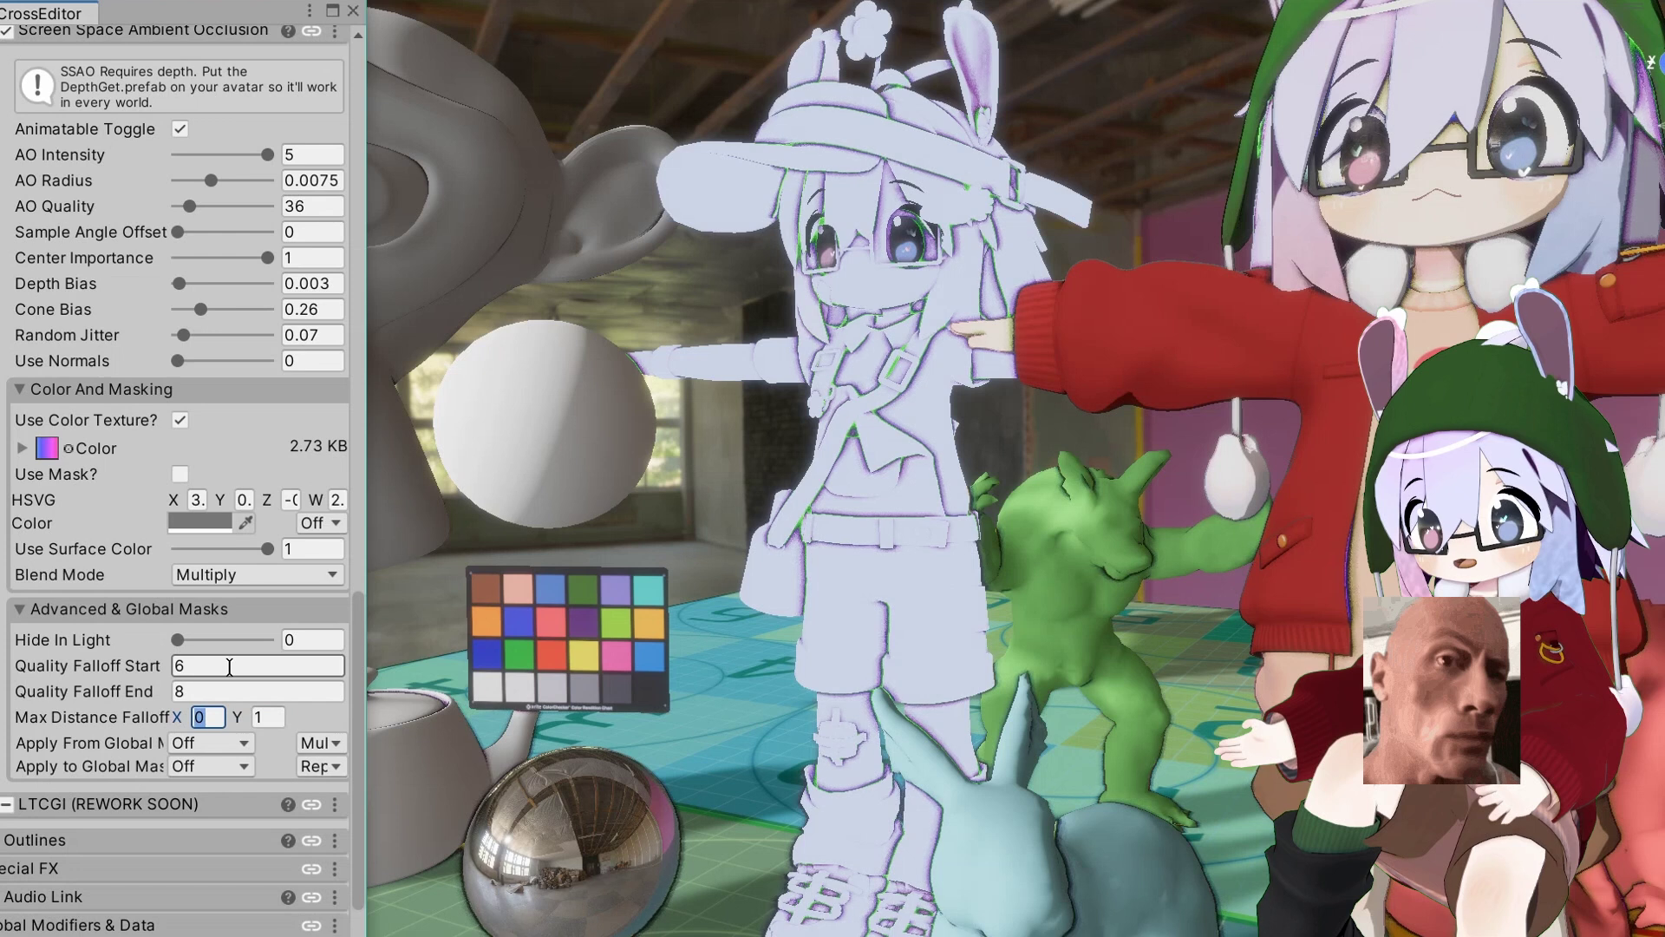
pyautogui.write('.4')
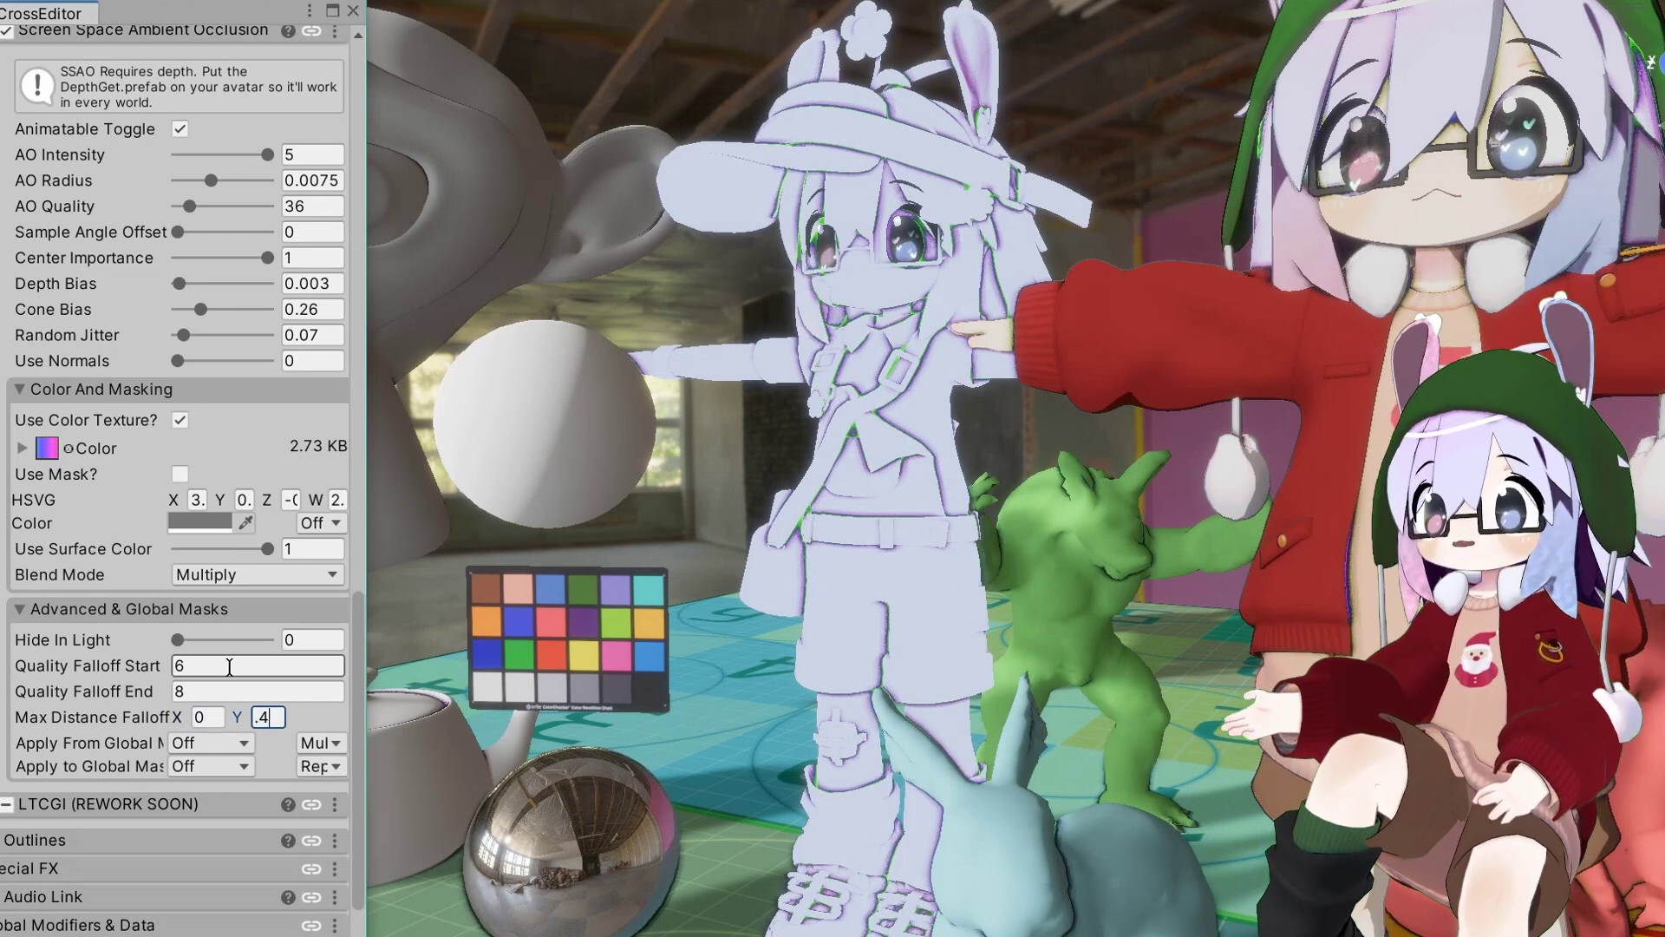
pyautogui.click(334, 35)
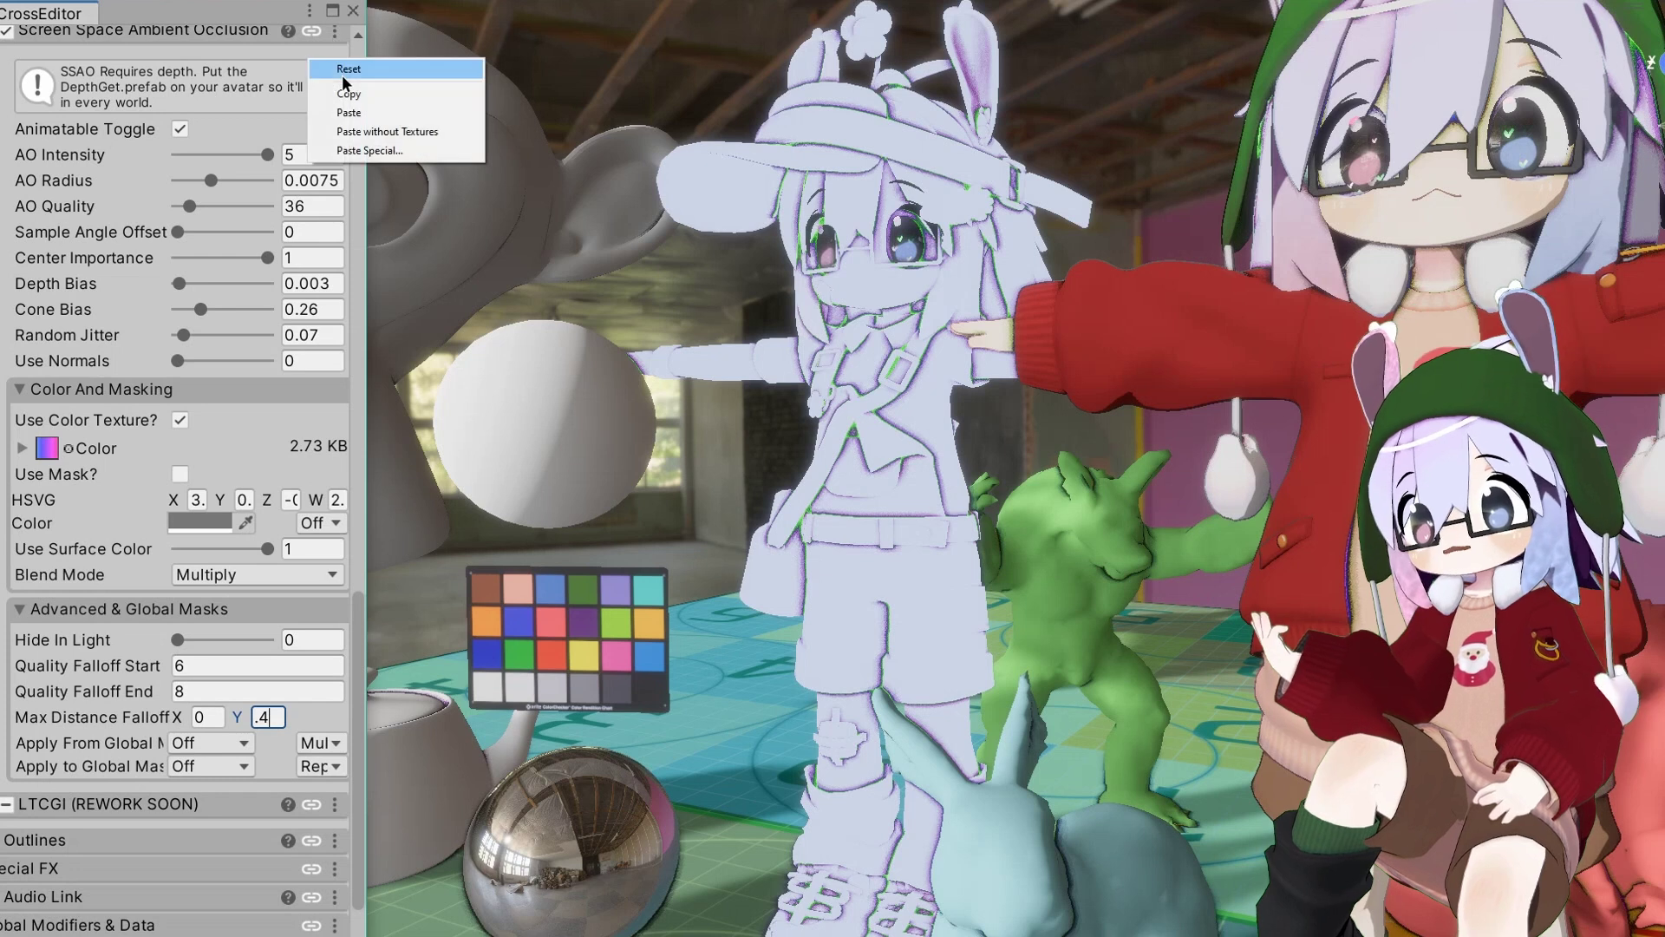
# Reset the SSAO settings to their defaults and enable Matcap 0.
pyautogui.click(355, 68)
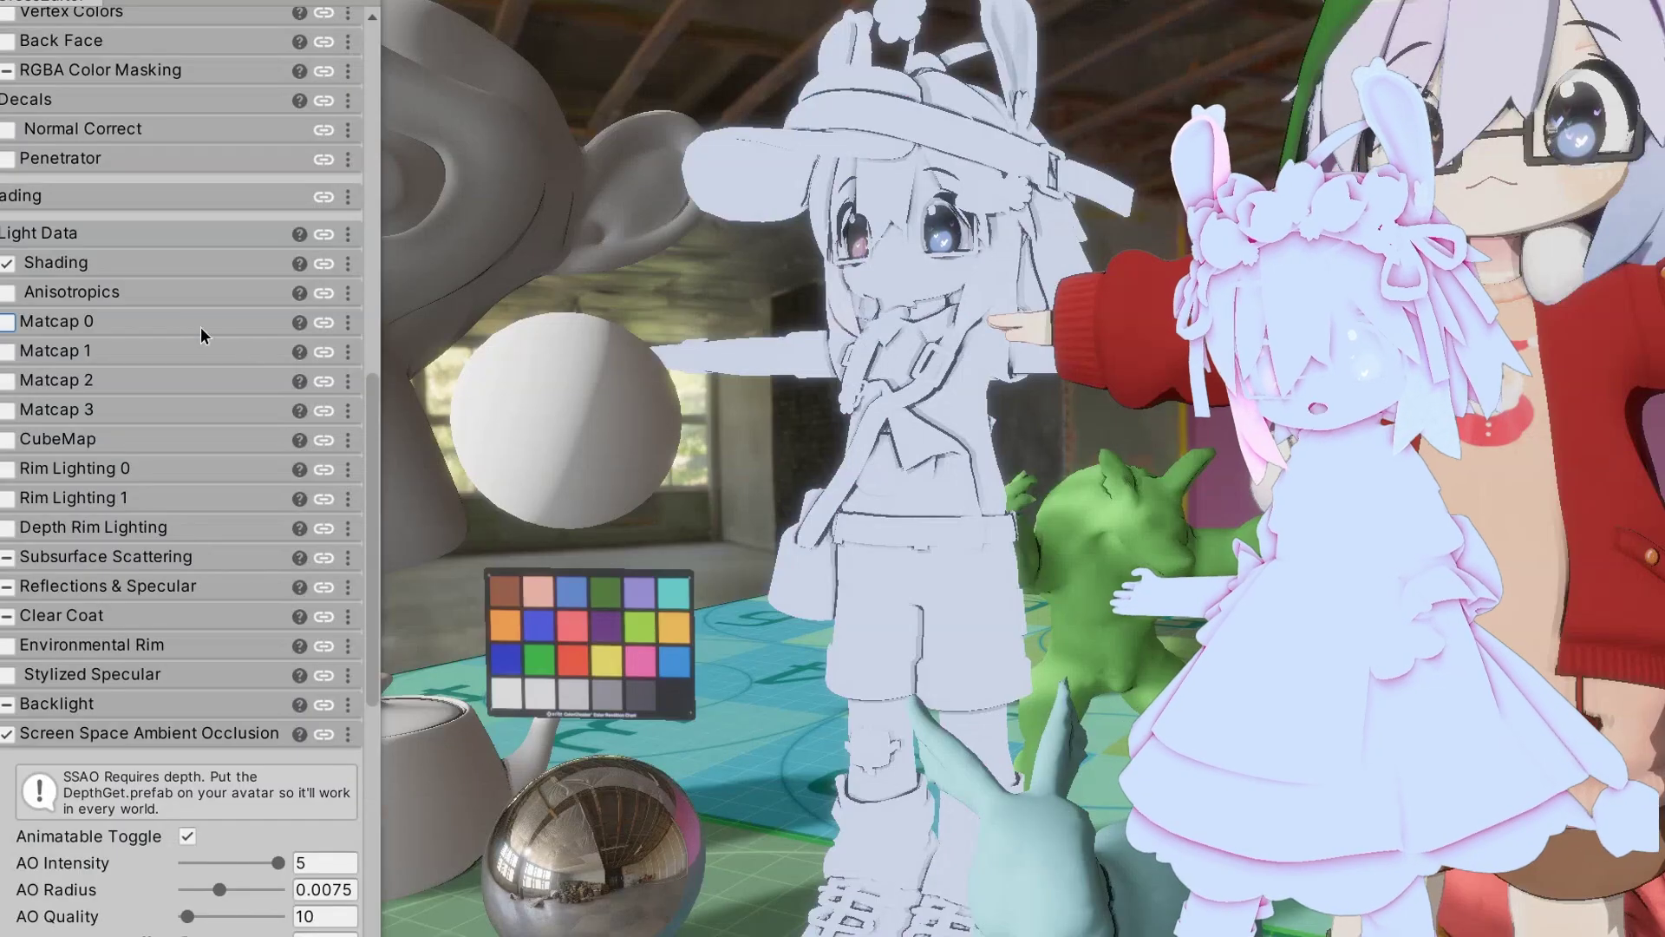
pyautogui.click(8, 322)
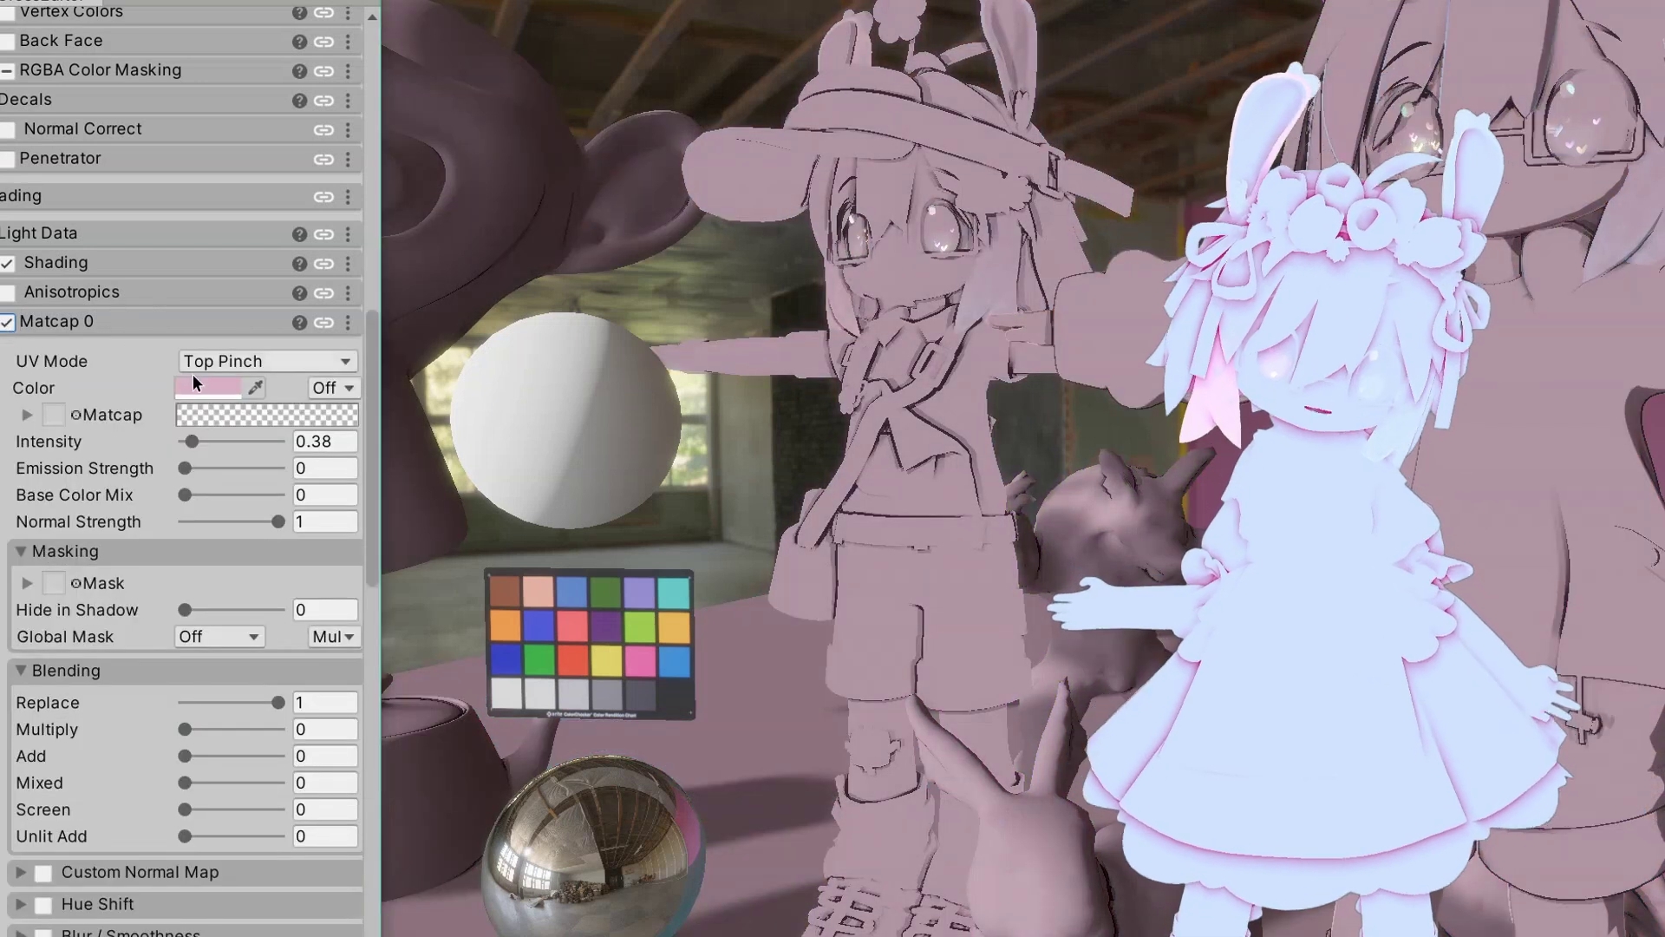
pyautogui.scroll(-7, 101, 446)
pyautogui.scroll(-20, 97, 493)
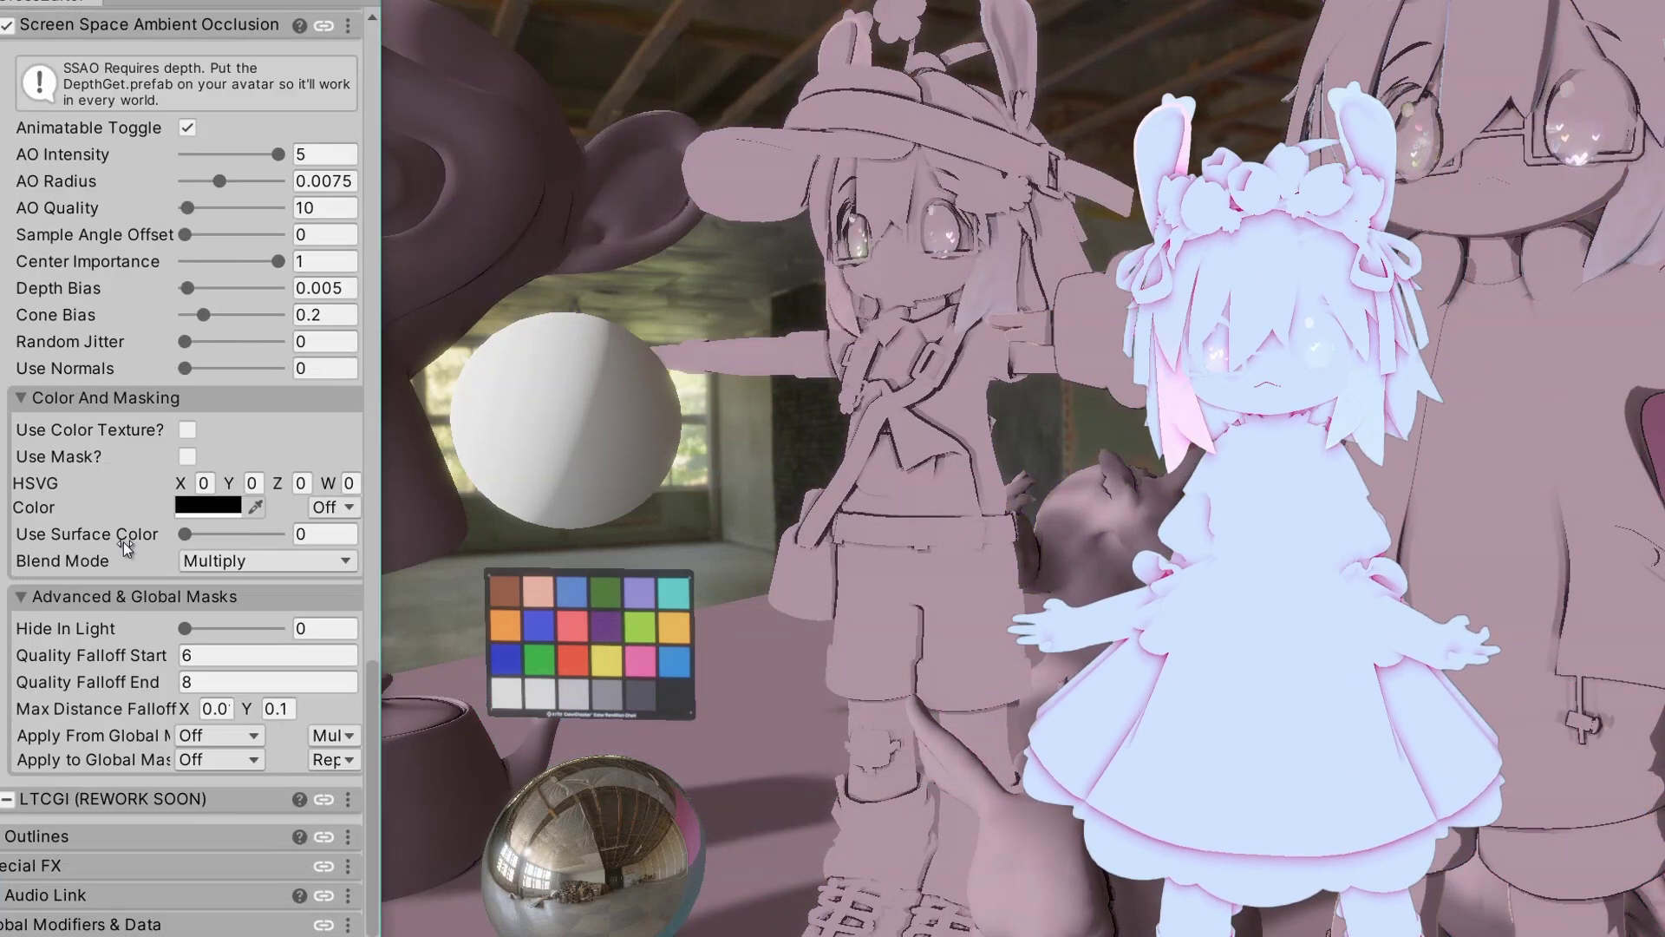
# Make the AO colour white and set HSVG Y to 1.
pyautogui.click(201, 507)
pyautogui.moveTo(300, 618); pyautogui.dragTo(208, 567)
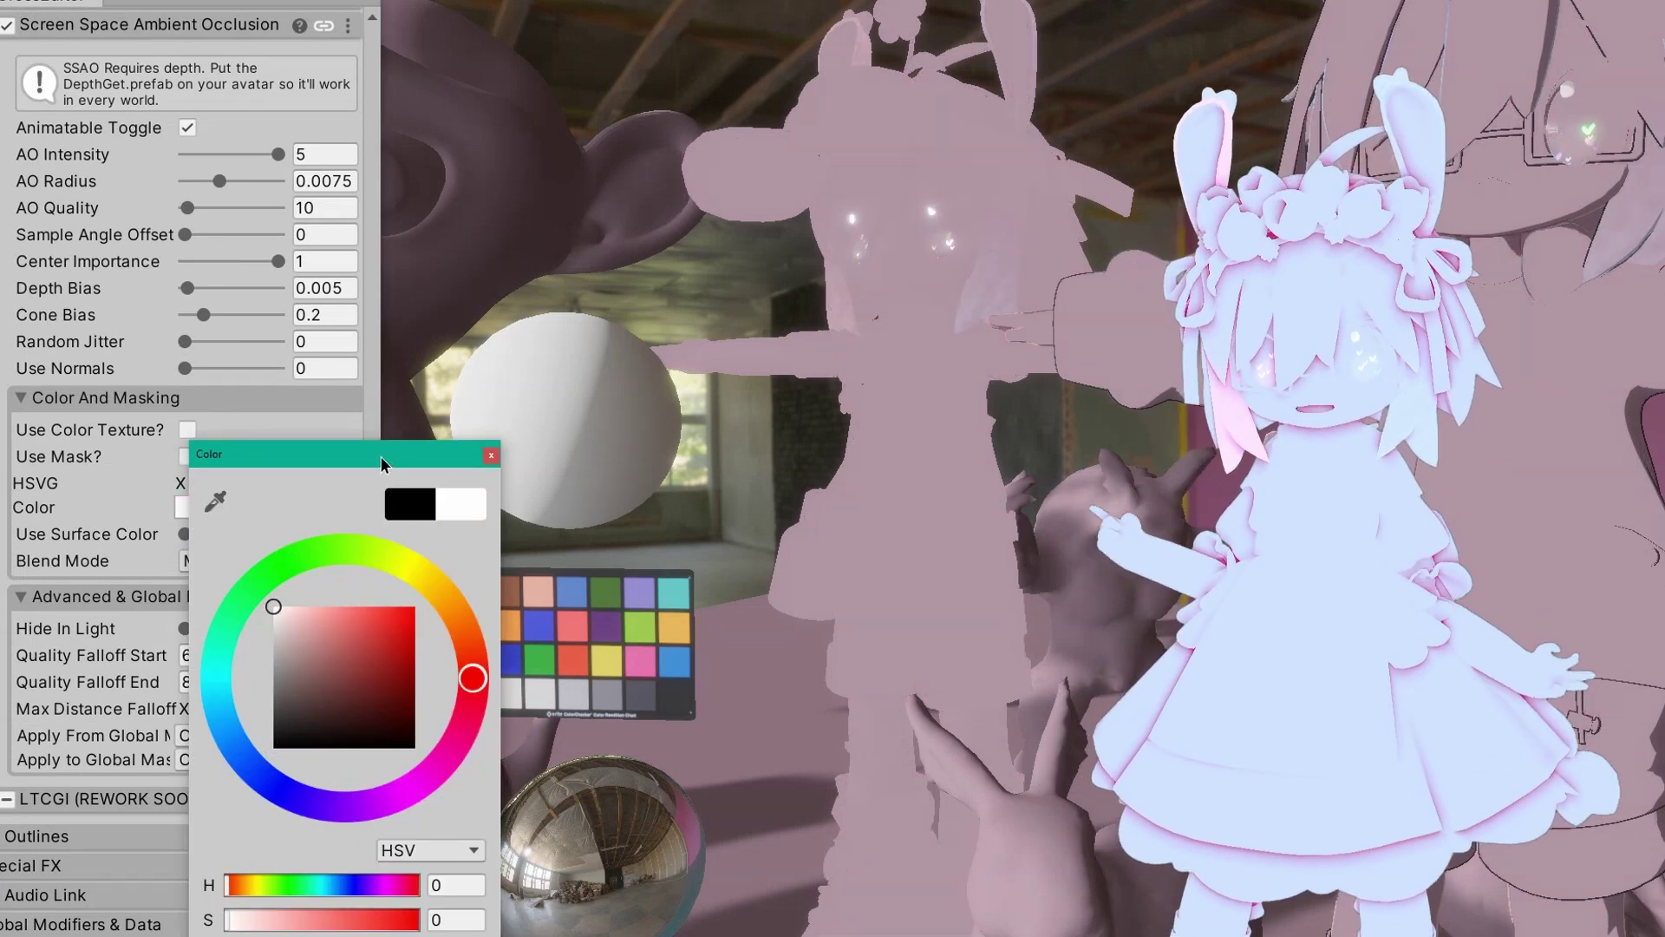
pyautogui.click(491, 454)
pyautogui.click(252, 483)
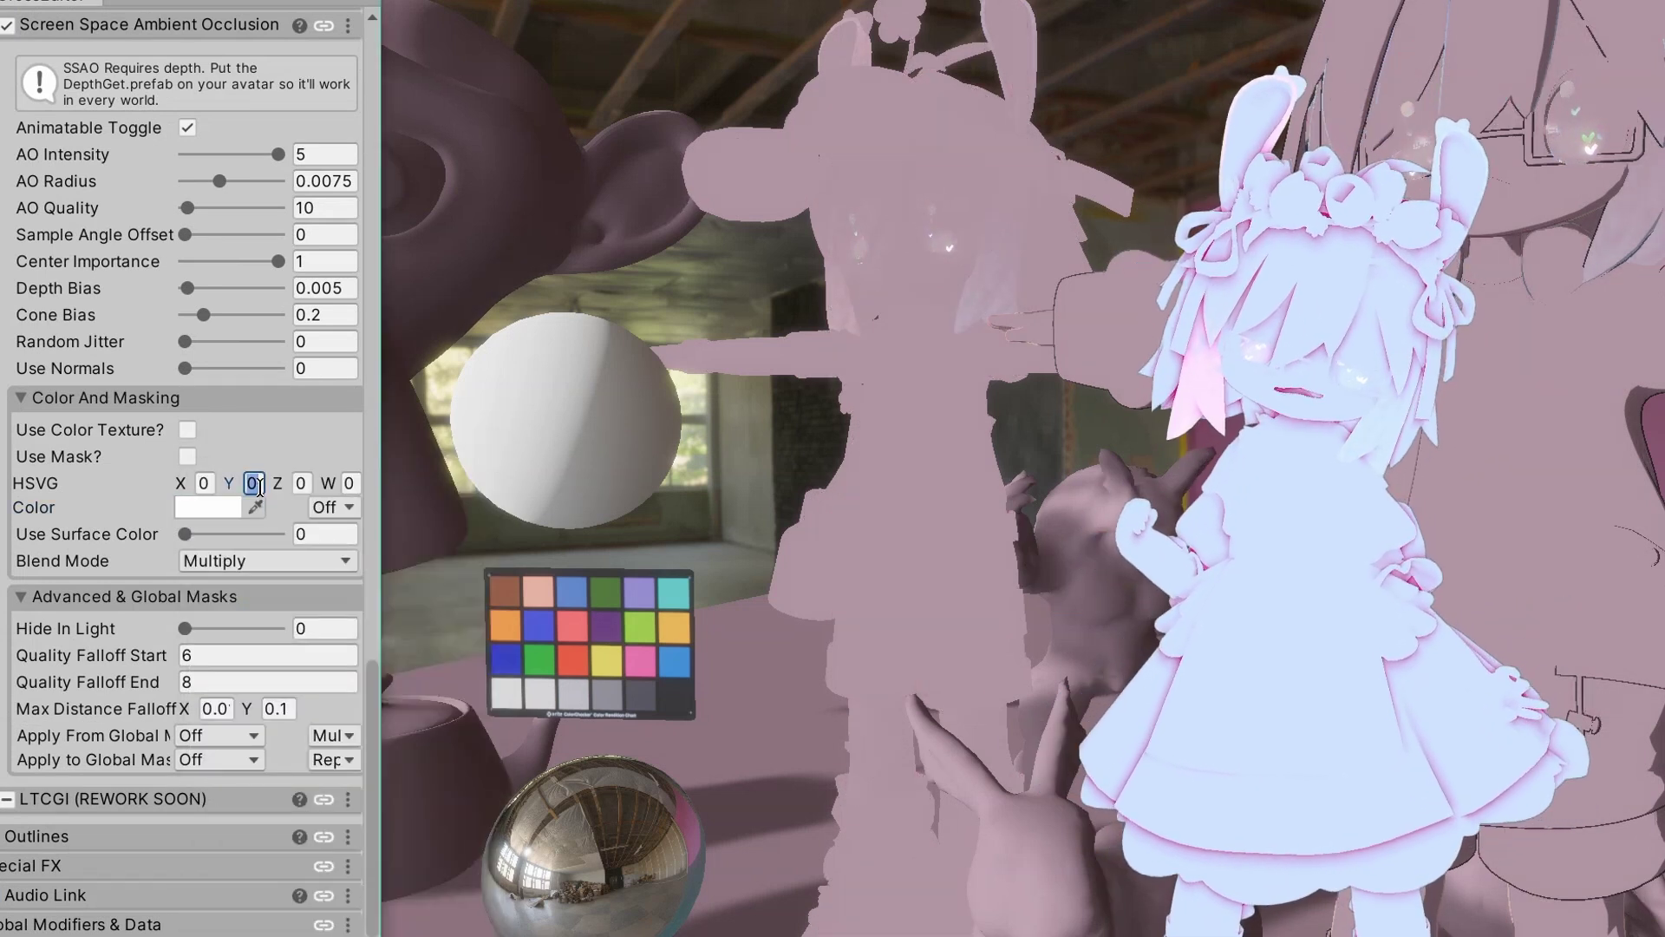
pyautogui.write('1')
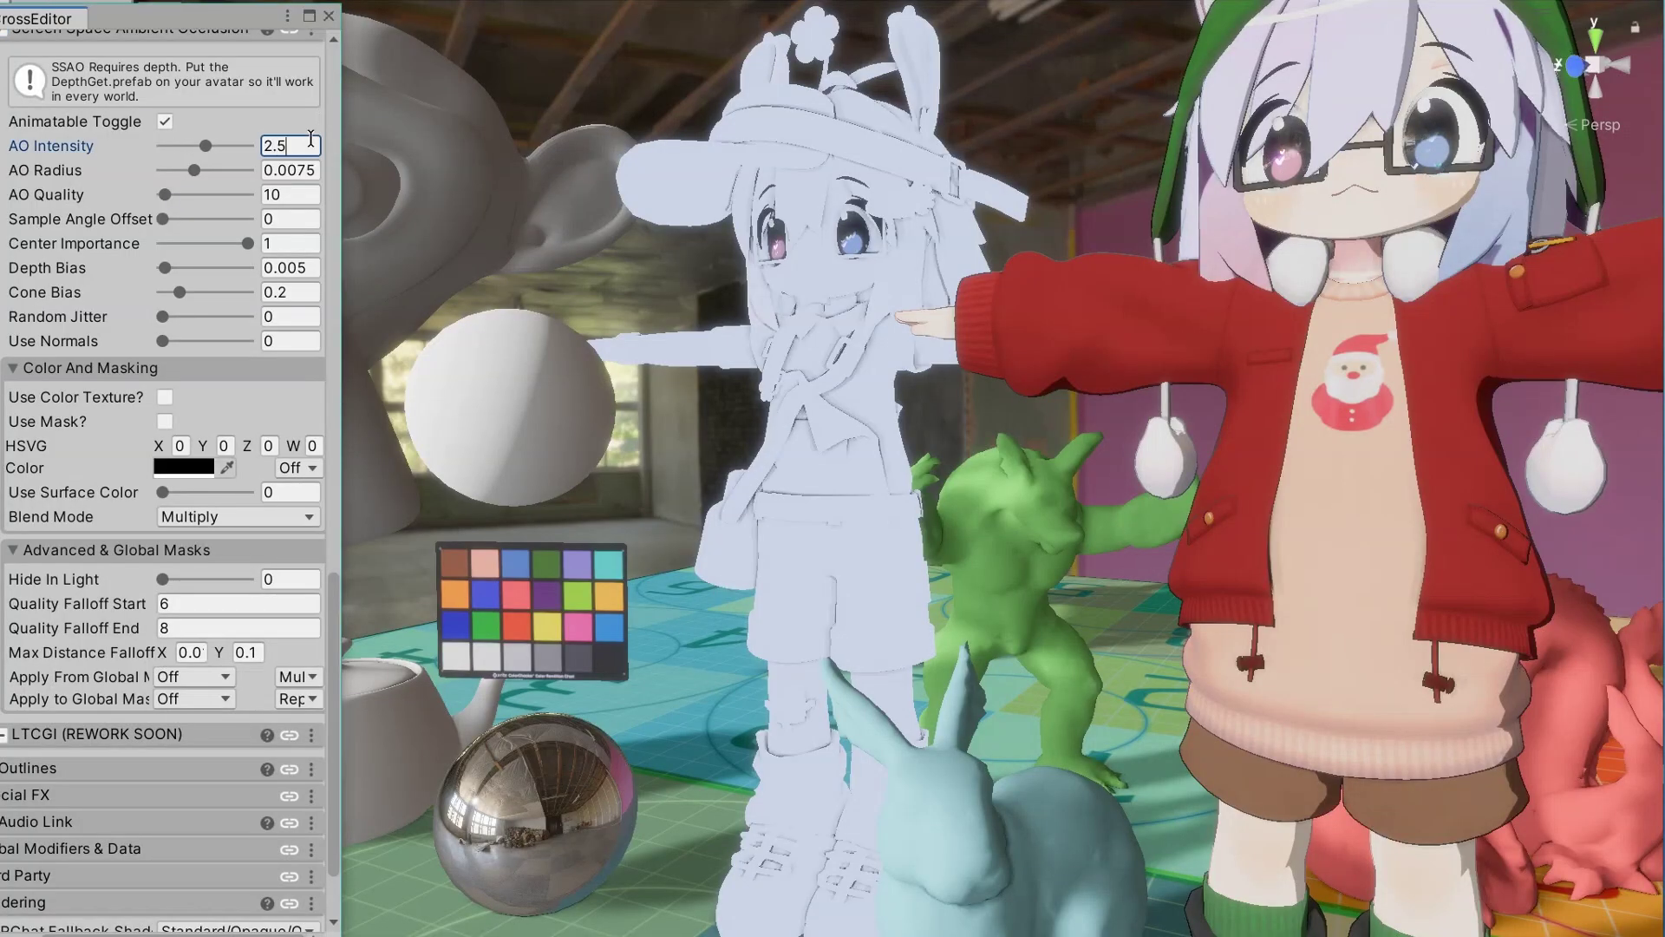
# Tint the AO pink (H 340, S 50, V 50), set HSVG Y to 1, and raise AO Intensity to 4.63.
pyautogui.click(165, 467)
pyautogui.click(422, 833)
pyautogui.write('340')
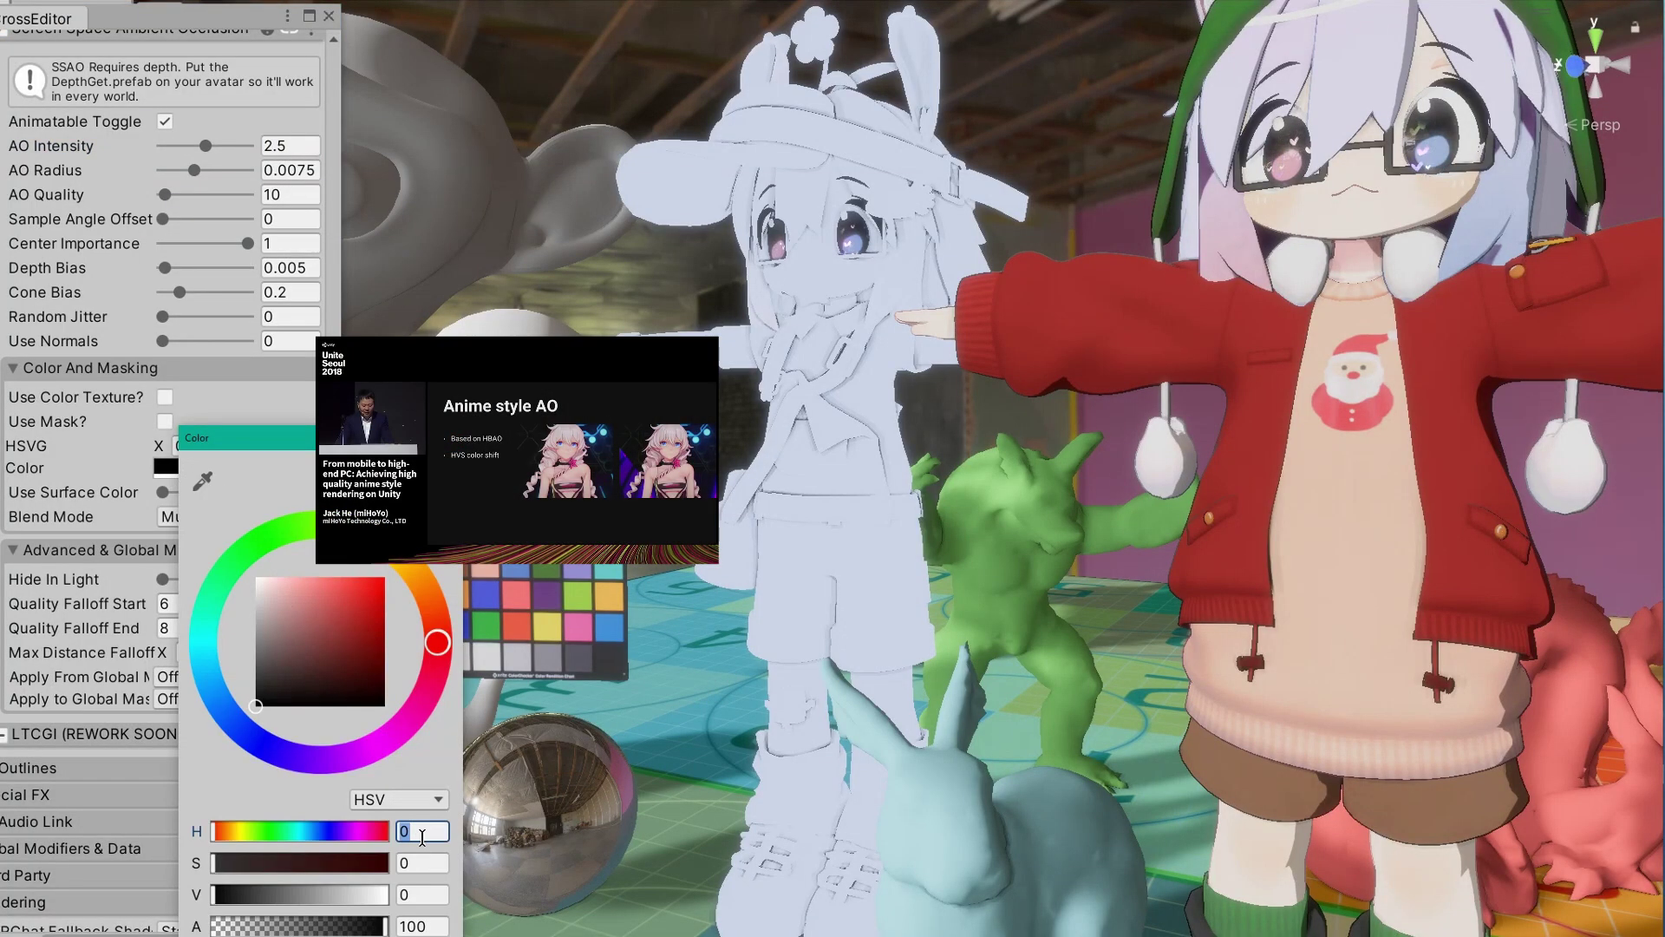
pyautogui.write('50')
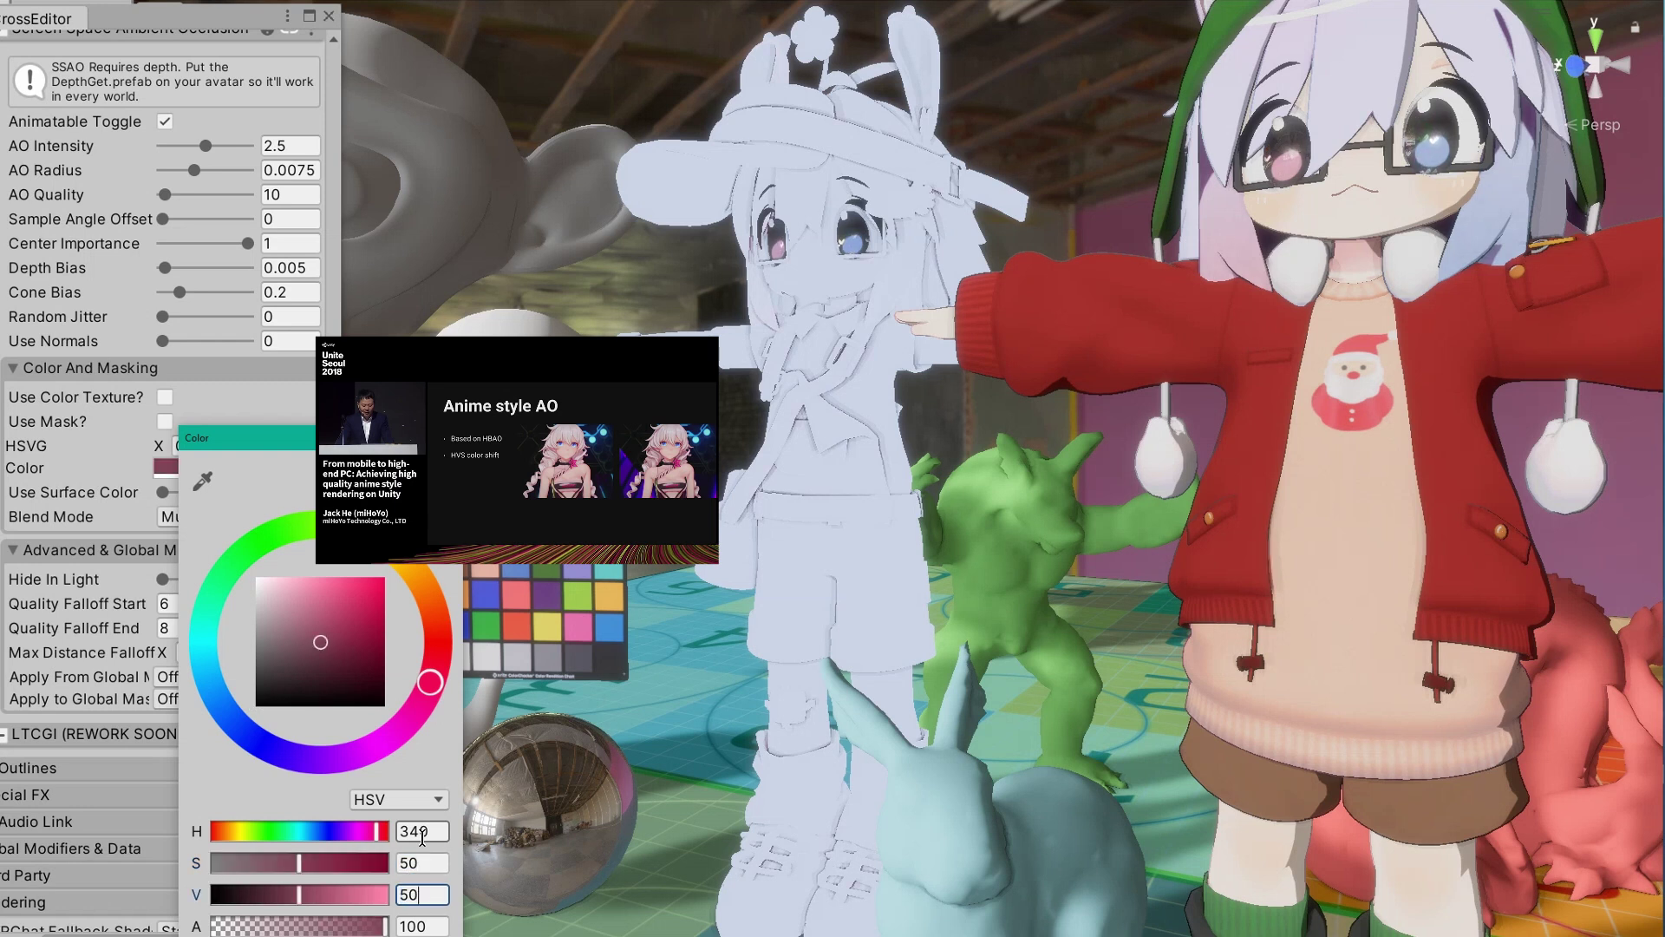
pyautogui.click(224, 446)
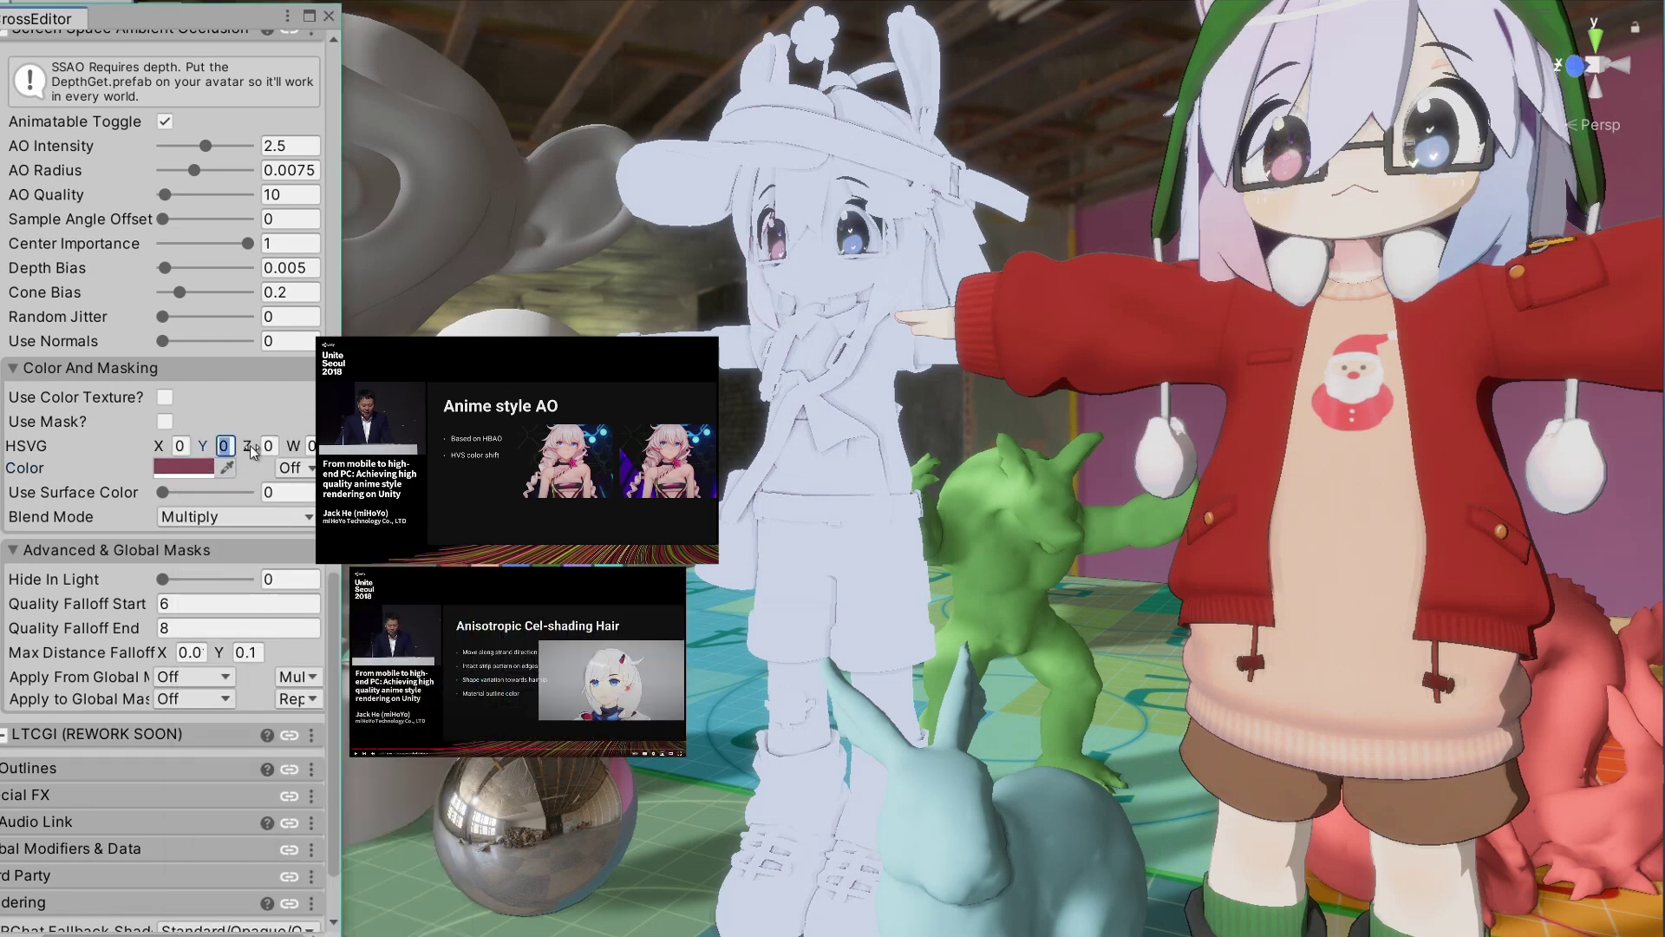
pyautogui.write('1')
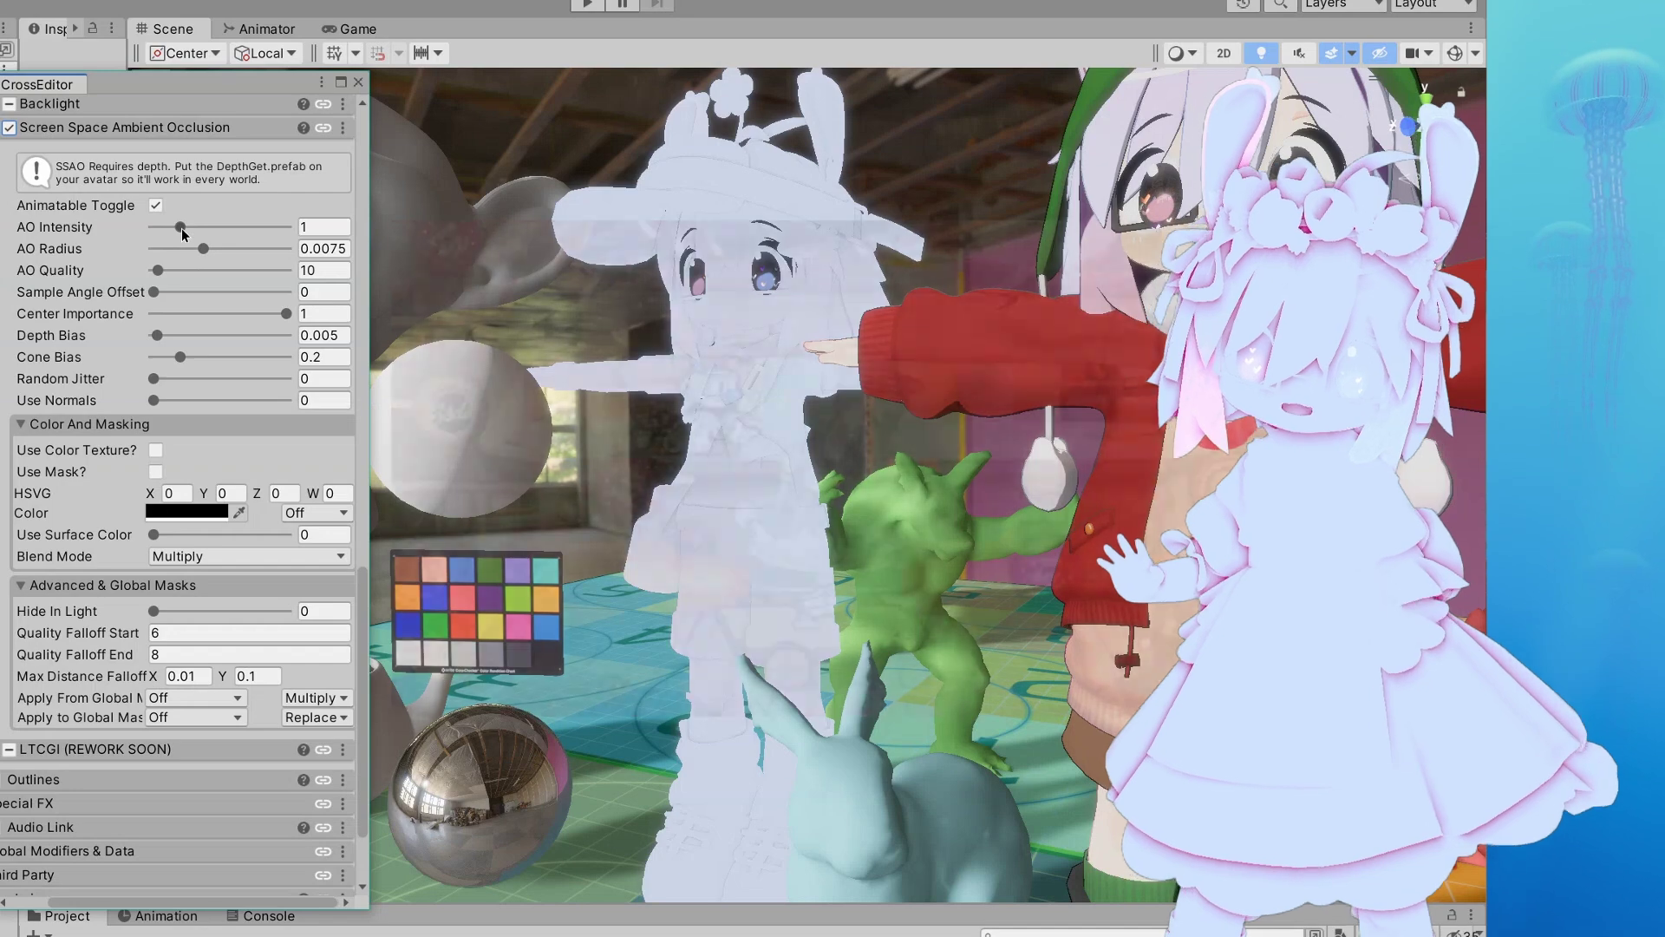
pyautogui.moveTo(180, 227); pyautogui.dragTo(276, 246)
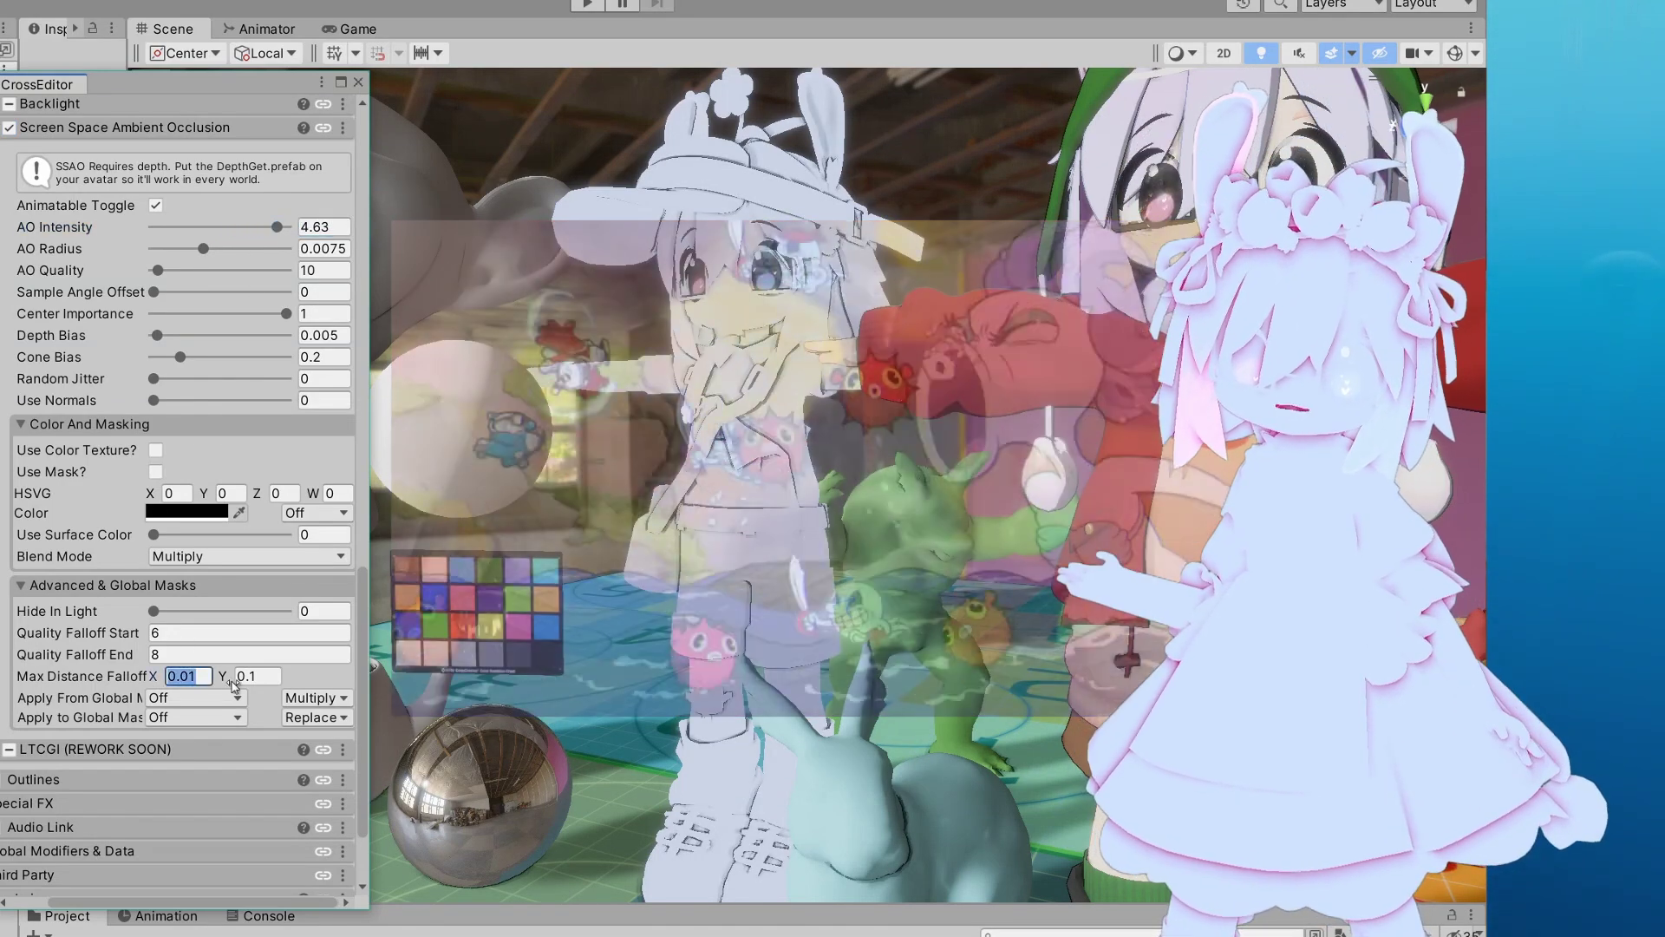
# Set Max Distance Falloff X and Y to 1, then view the red-jacket avatar from the side.
pyautogui.click(197, 677)
pyautogui.write('1')
pyautogui.press('Tab')
pyautogui.write('1')
pyautogui.keyDown('alt'); pyautogui.moveTo(746, 806); pyautogui.dragTo(555, 799); pyautogui.keyUp('alt')
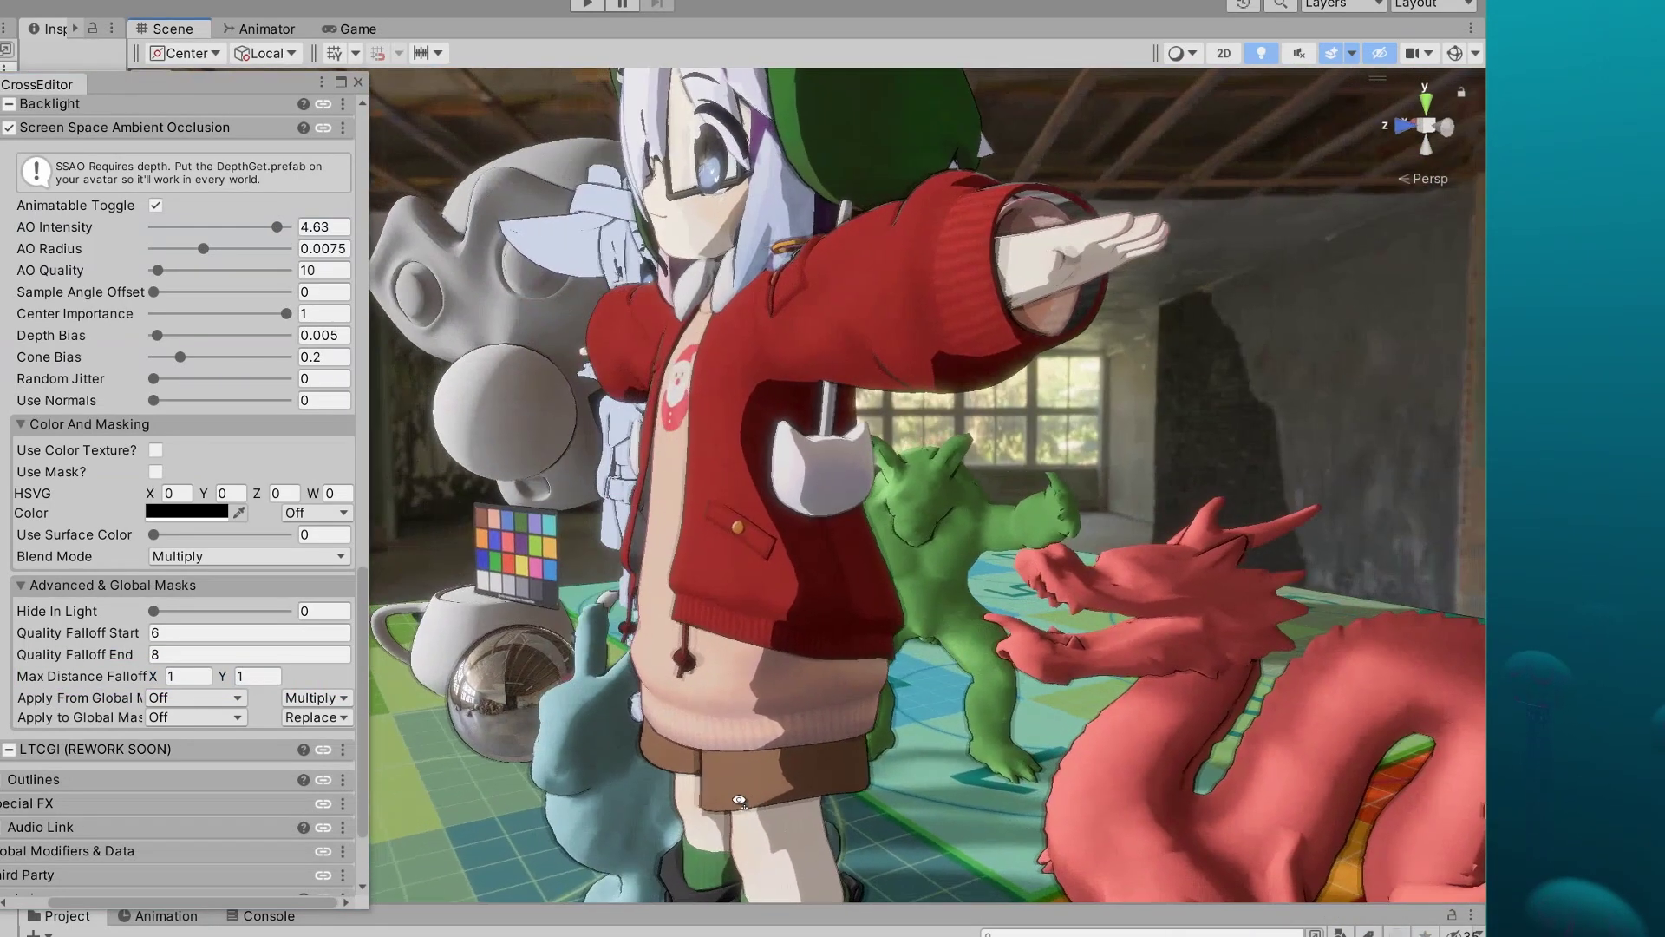